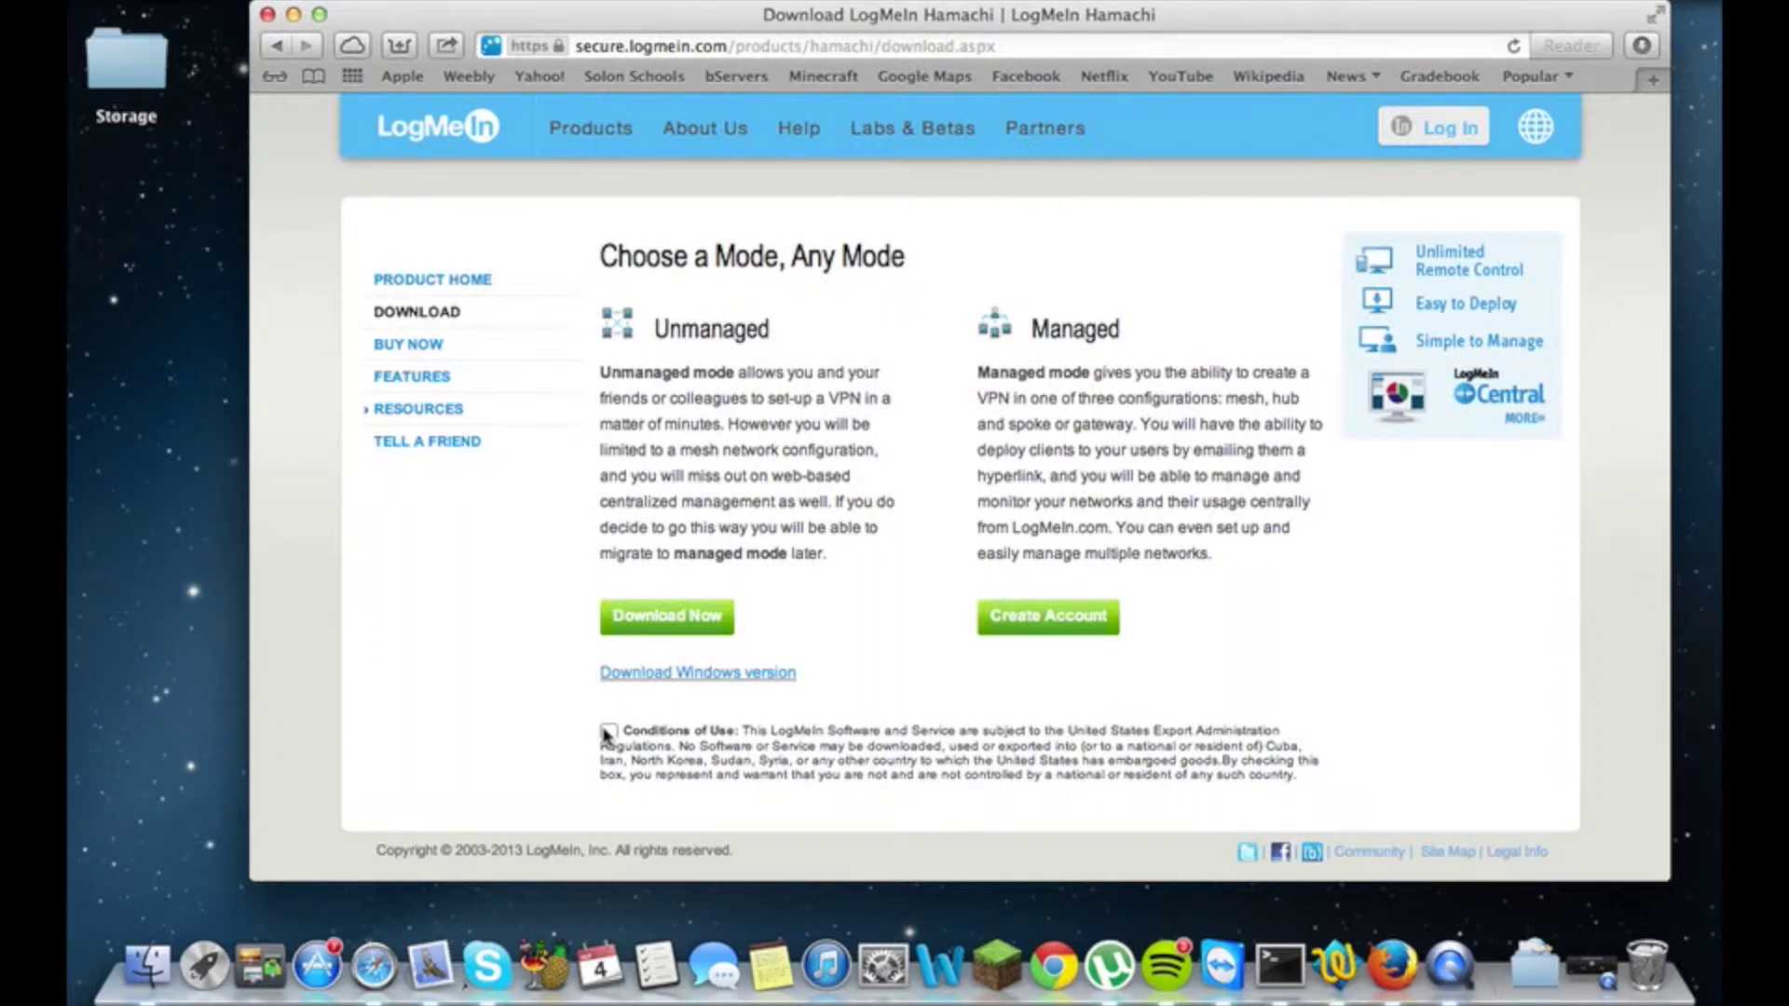
# - Accept the Hamachi conditions of use, review the downloaded files, and close the Safari window
pyautogui.click(607, 732)
pyautogui.click(1642, 46)
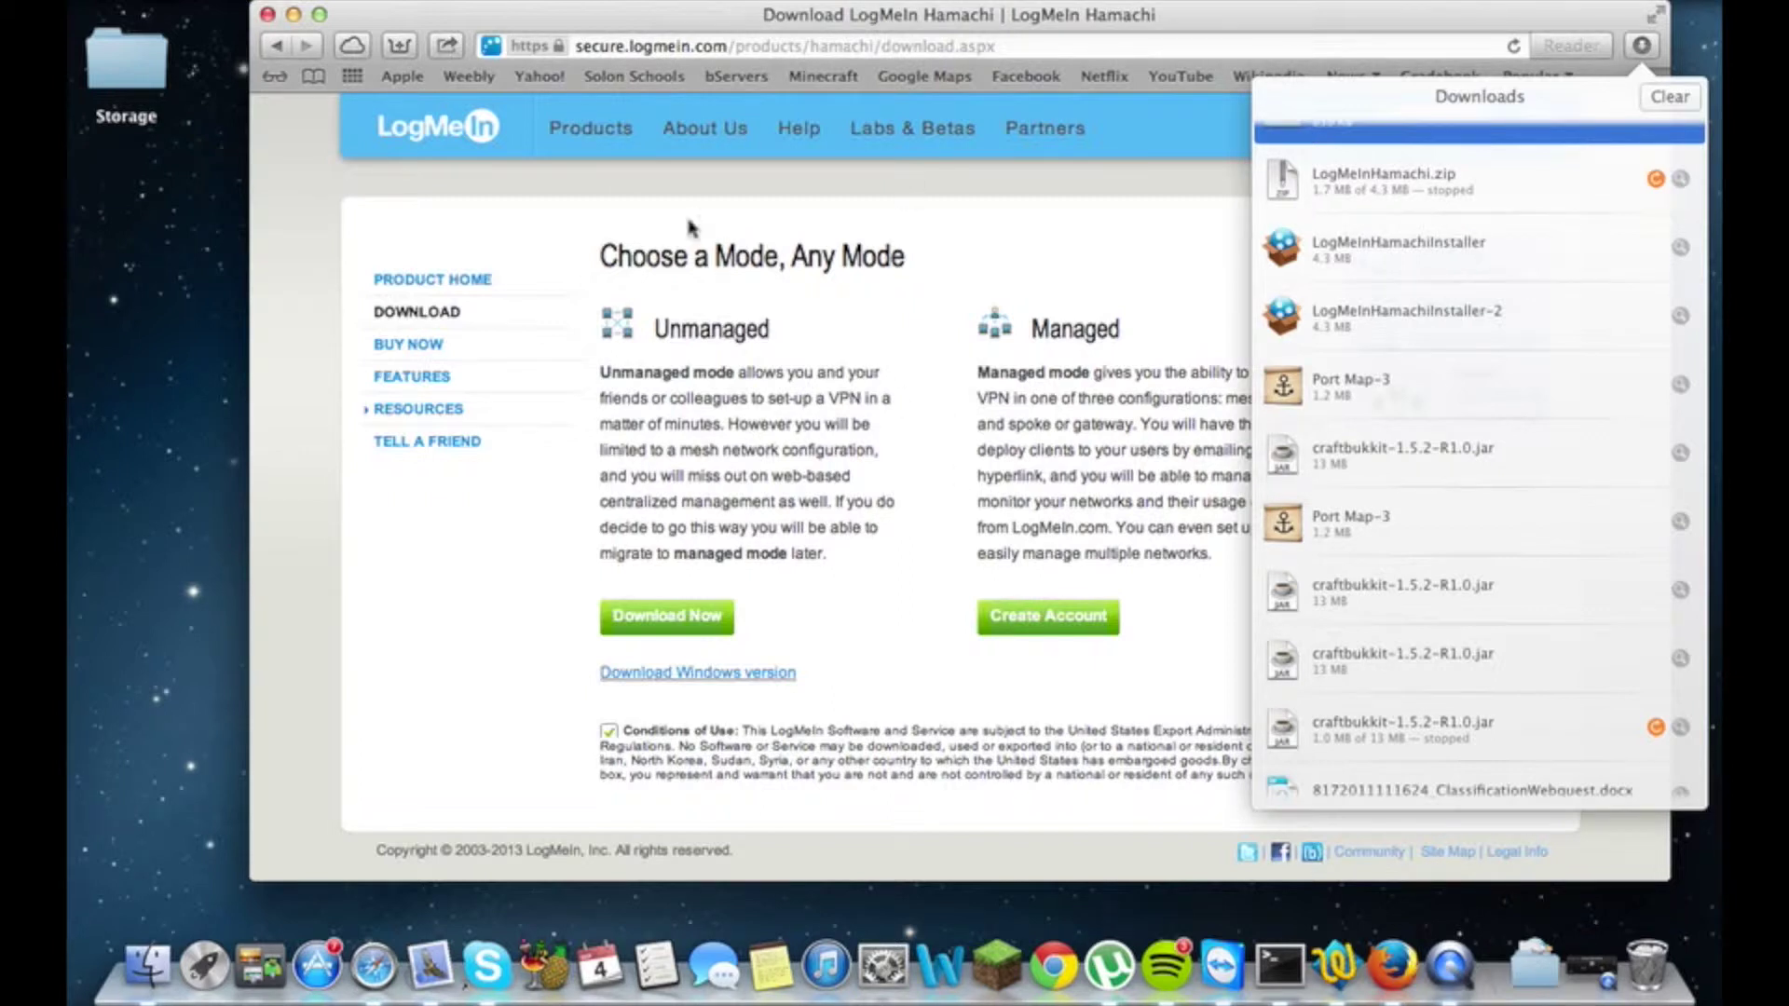
pyautogui.click(267, 14)
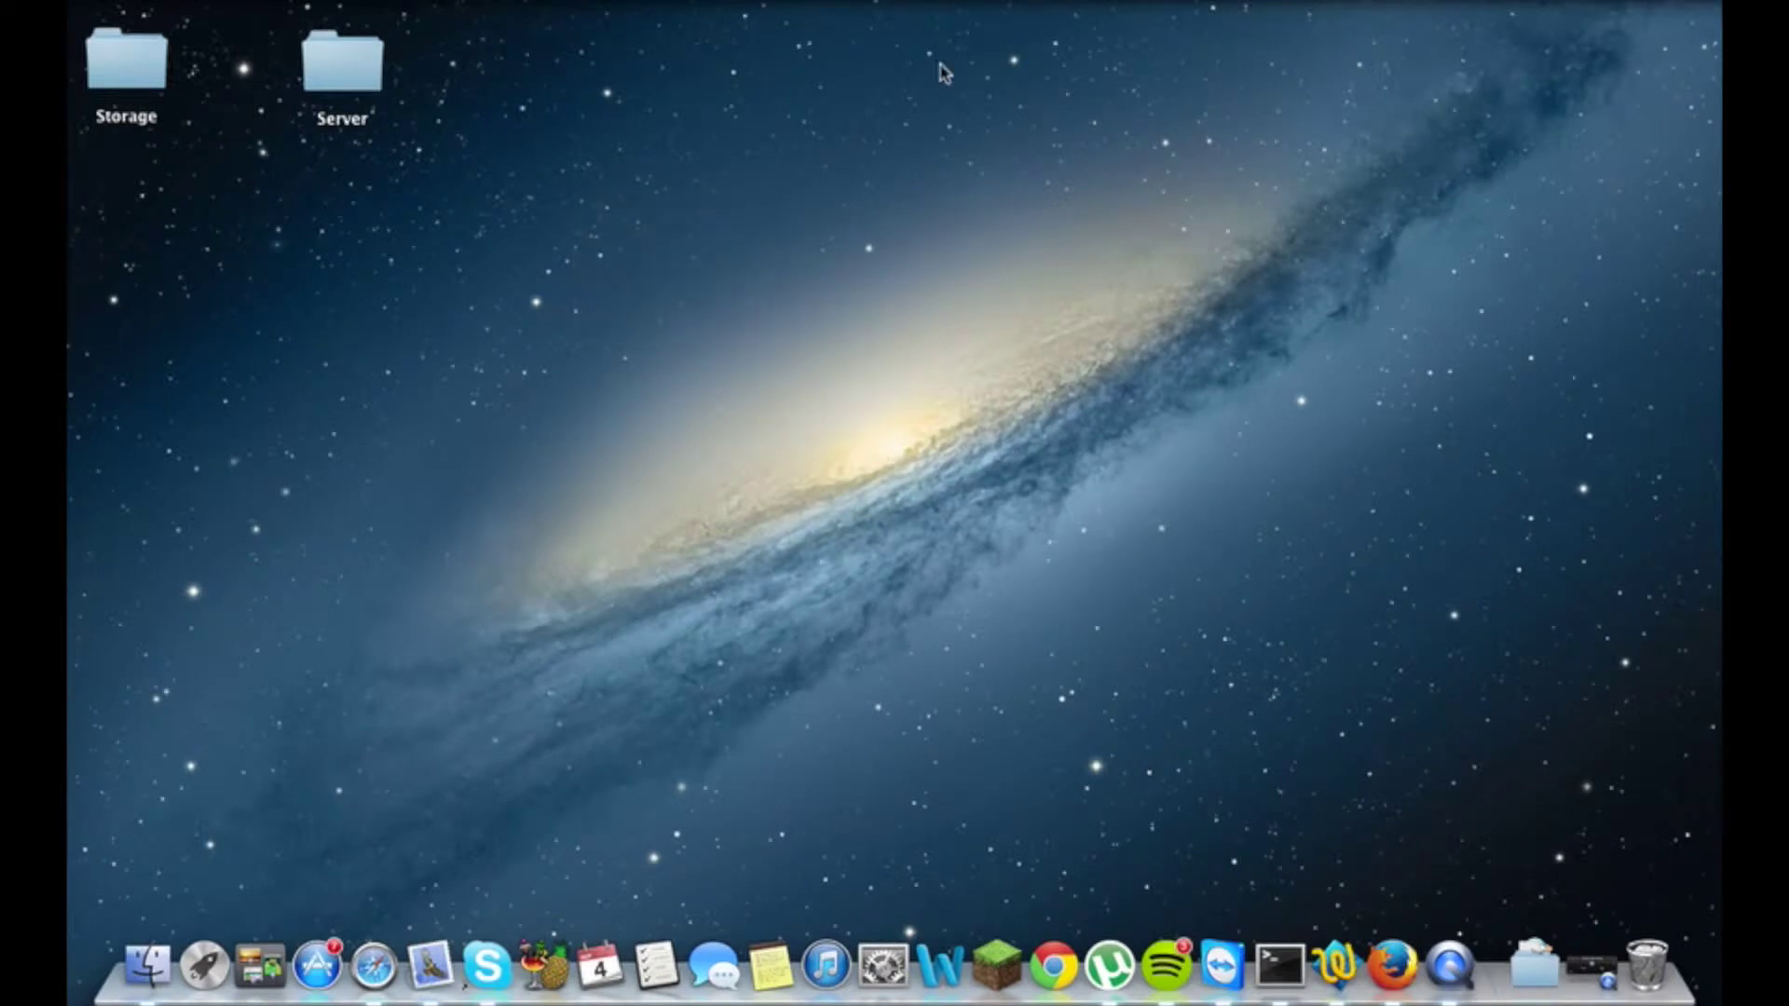
# - Open LogMeIn Hamachi from the menu-bar icon and bring it online
pyautogui.click(908, 5)
pyautogui.click(918, 15)
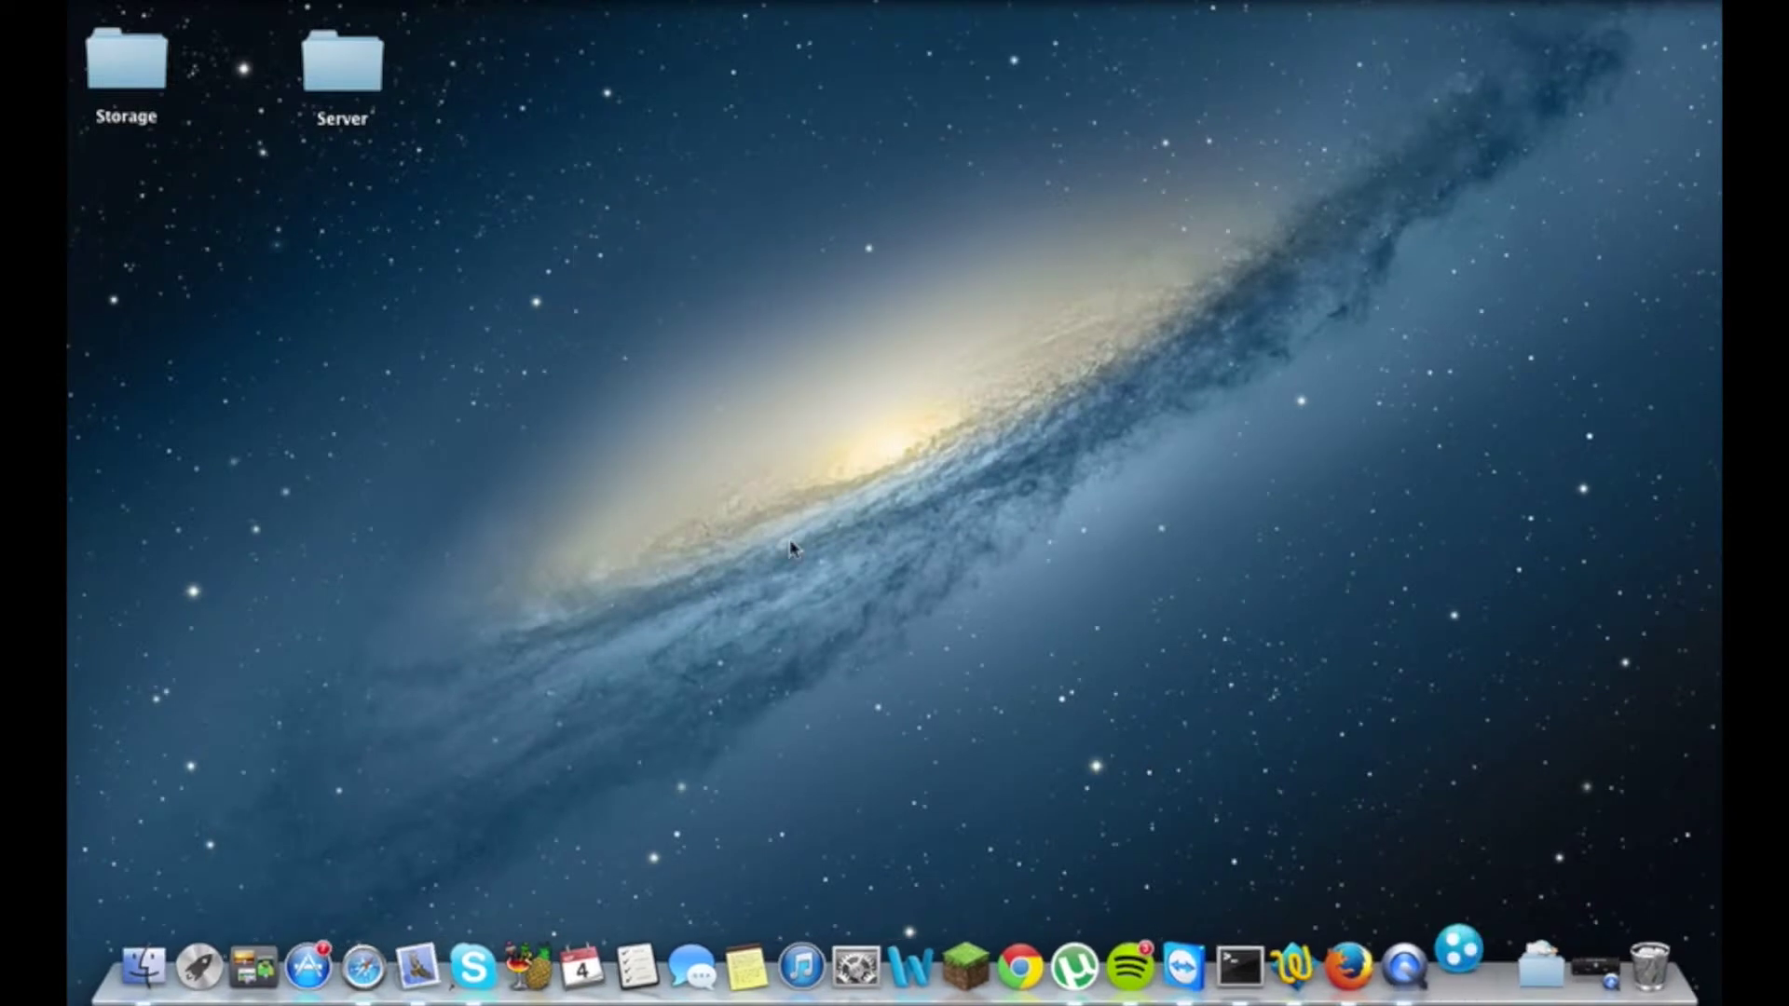
pyautogui.moveTo(386, 179); pyautogui.dragTo(995, 186)
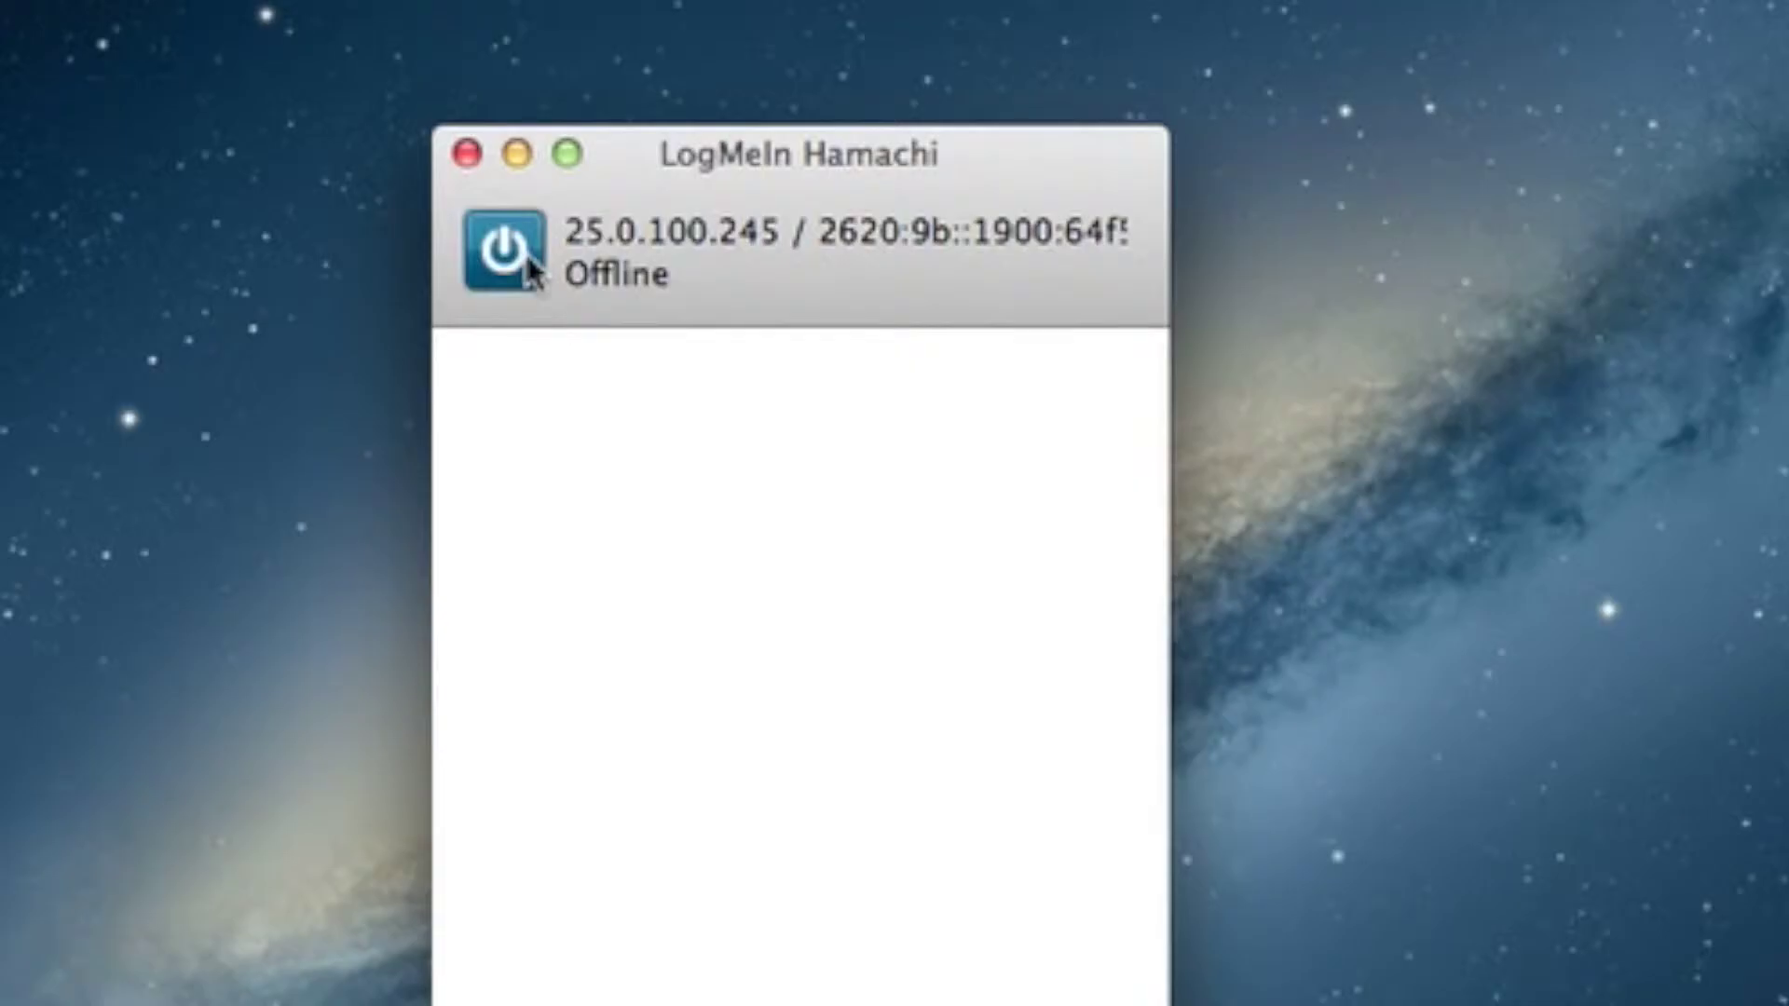
pyautogui.click(518, 261)
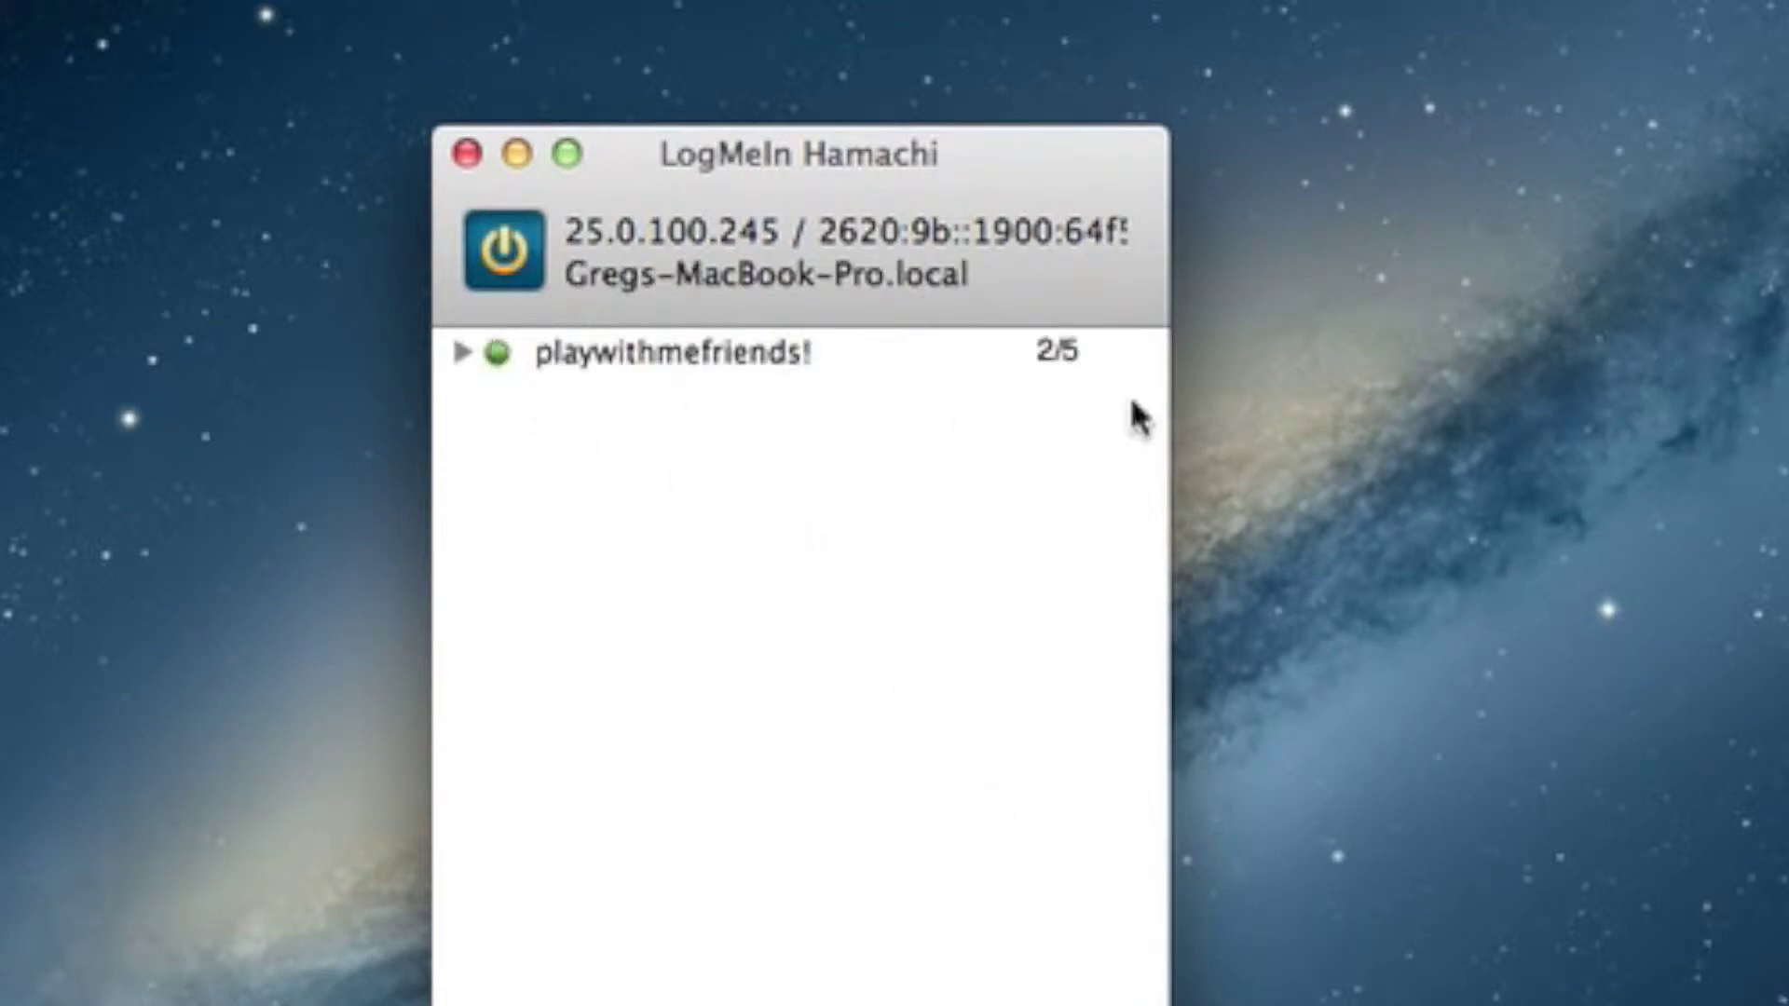
# - Reposition the Hamachi window toward the upper-left of the screen
pyautogui.moveTo(652, 289); pyautogui.dragTo(629, 446)
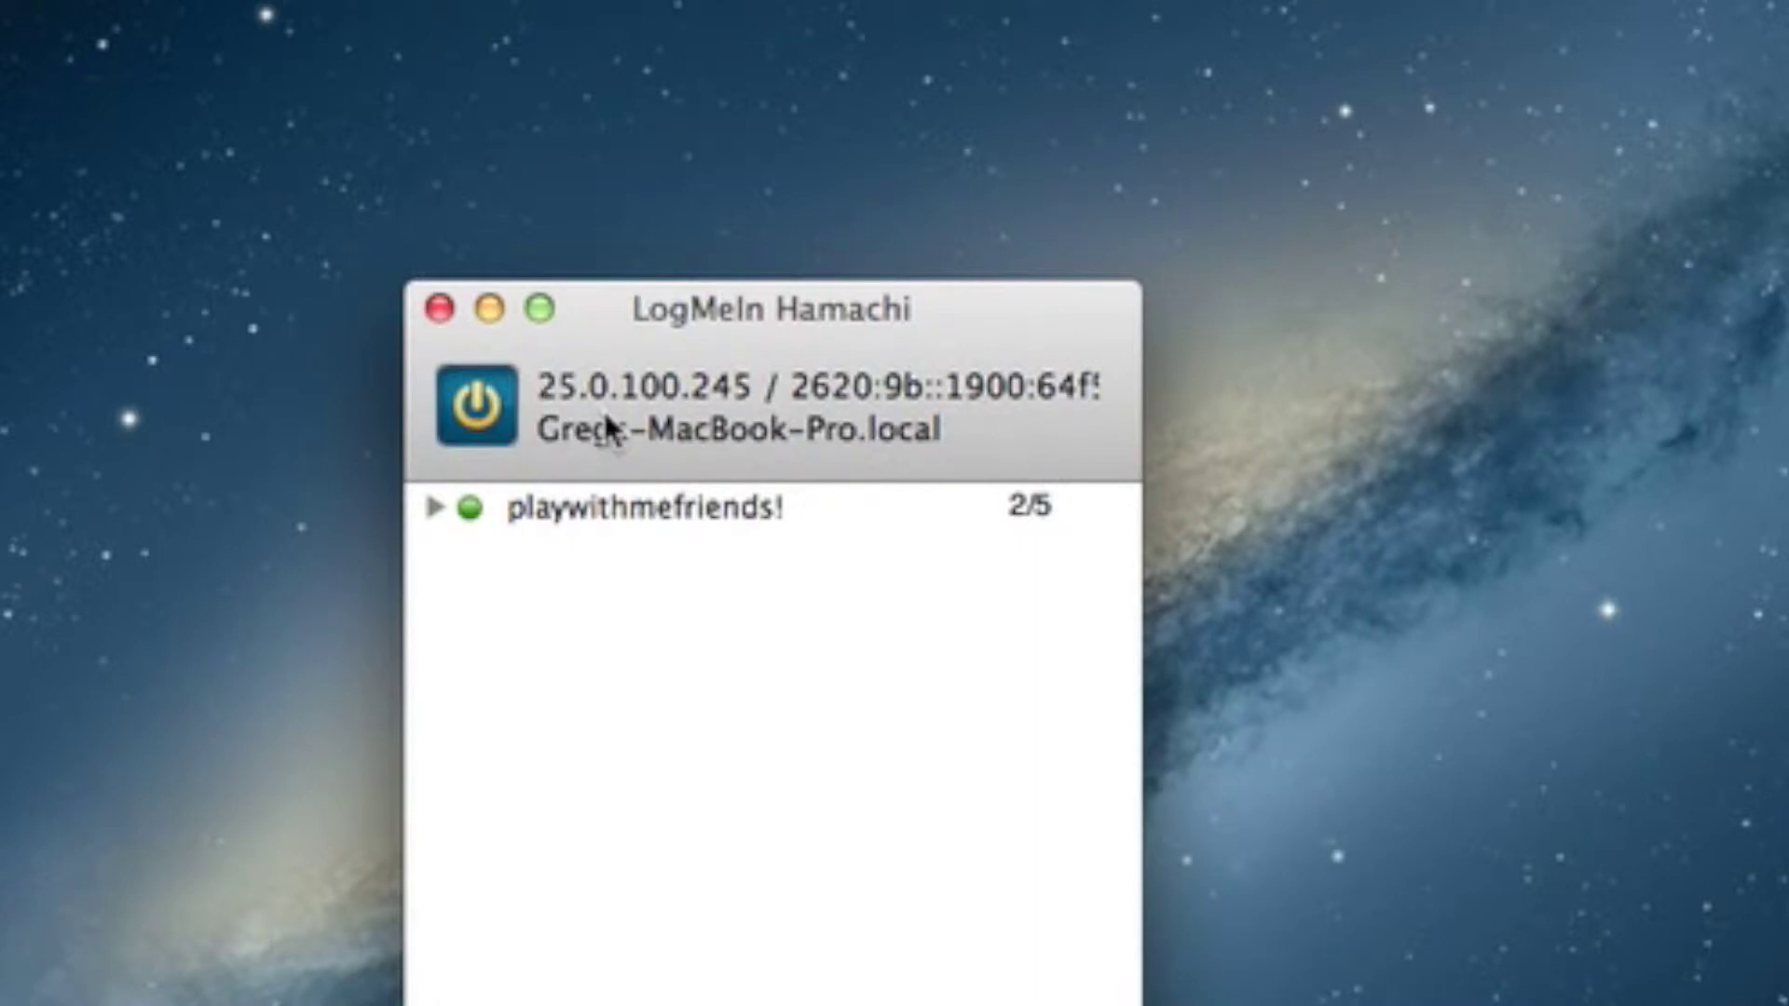
pyautogui.moveTo(667, 388); pyautogui.dragTo(651, 228)
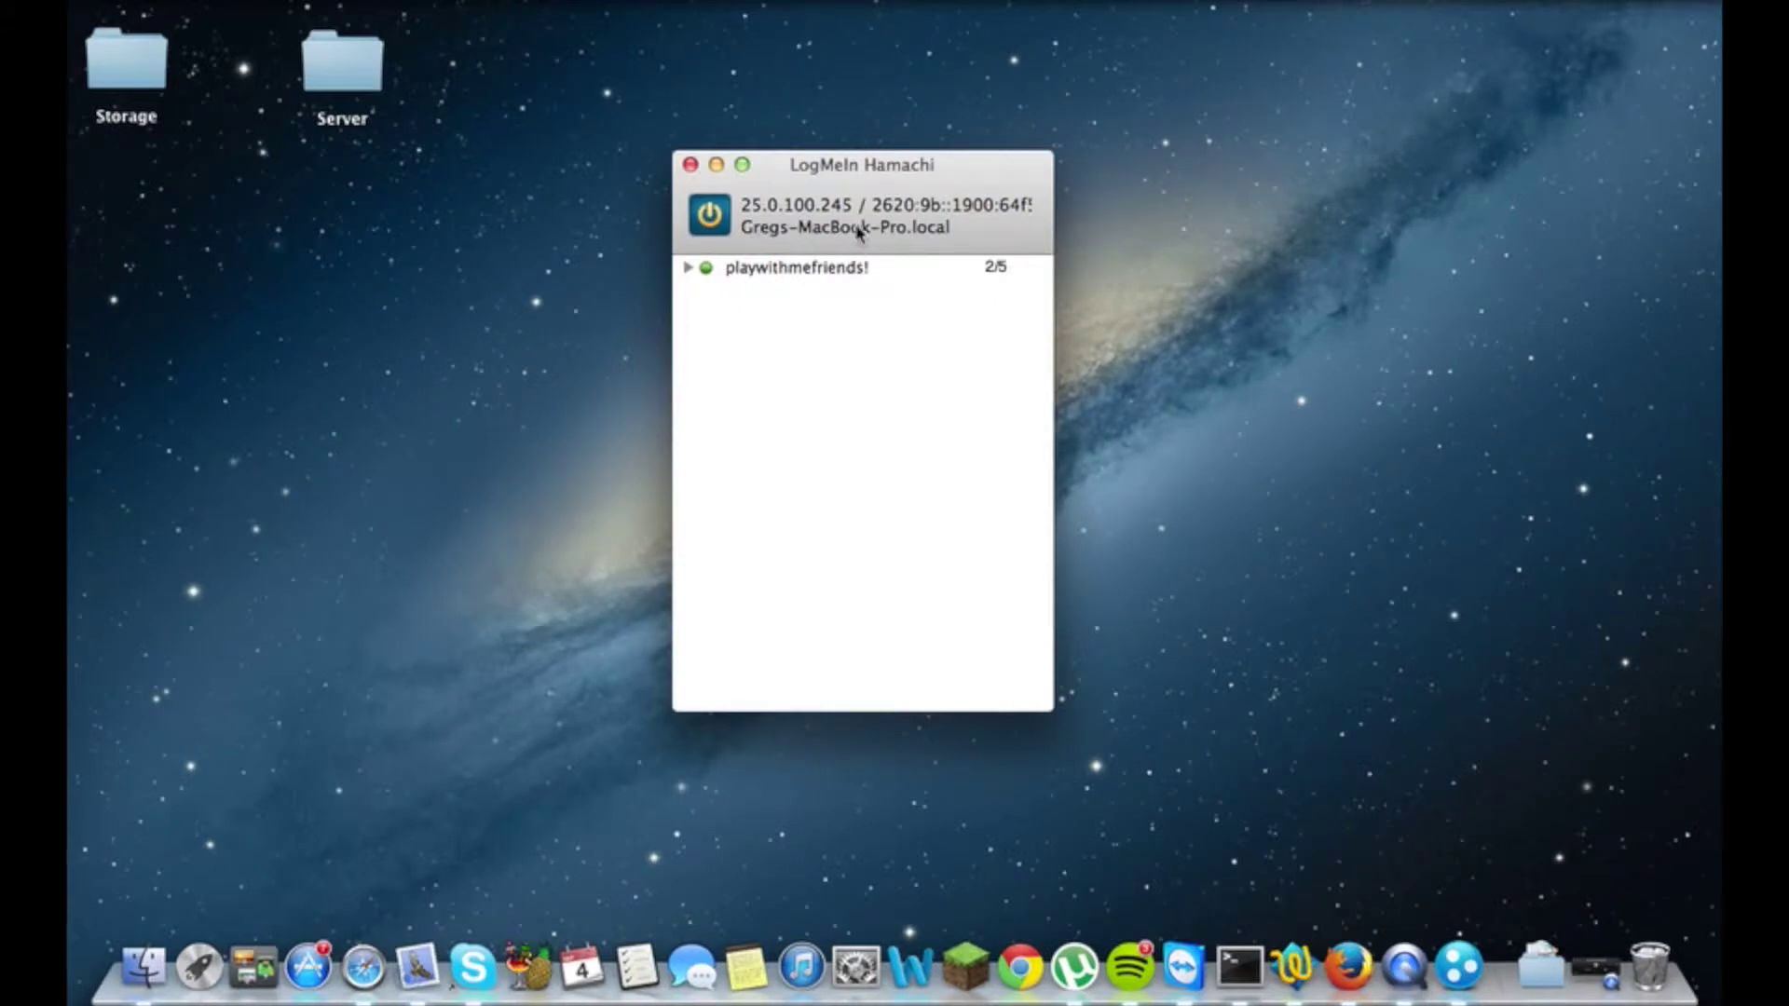
pyautogui.moveTo(742, 289); pyautogui.dragTo(292, 363)
pyautogui.moveTo(617, 271); pyautogui.dragTo(384, 304)
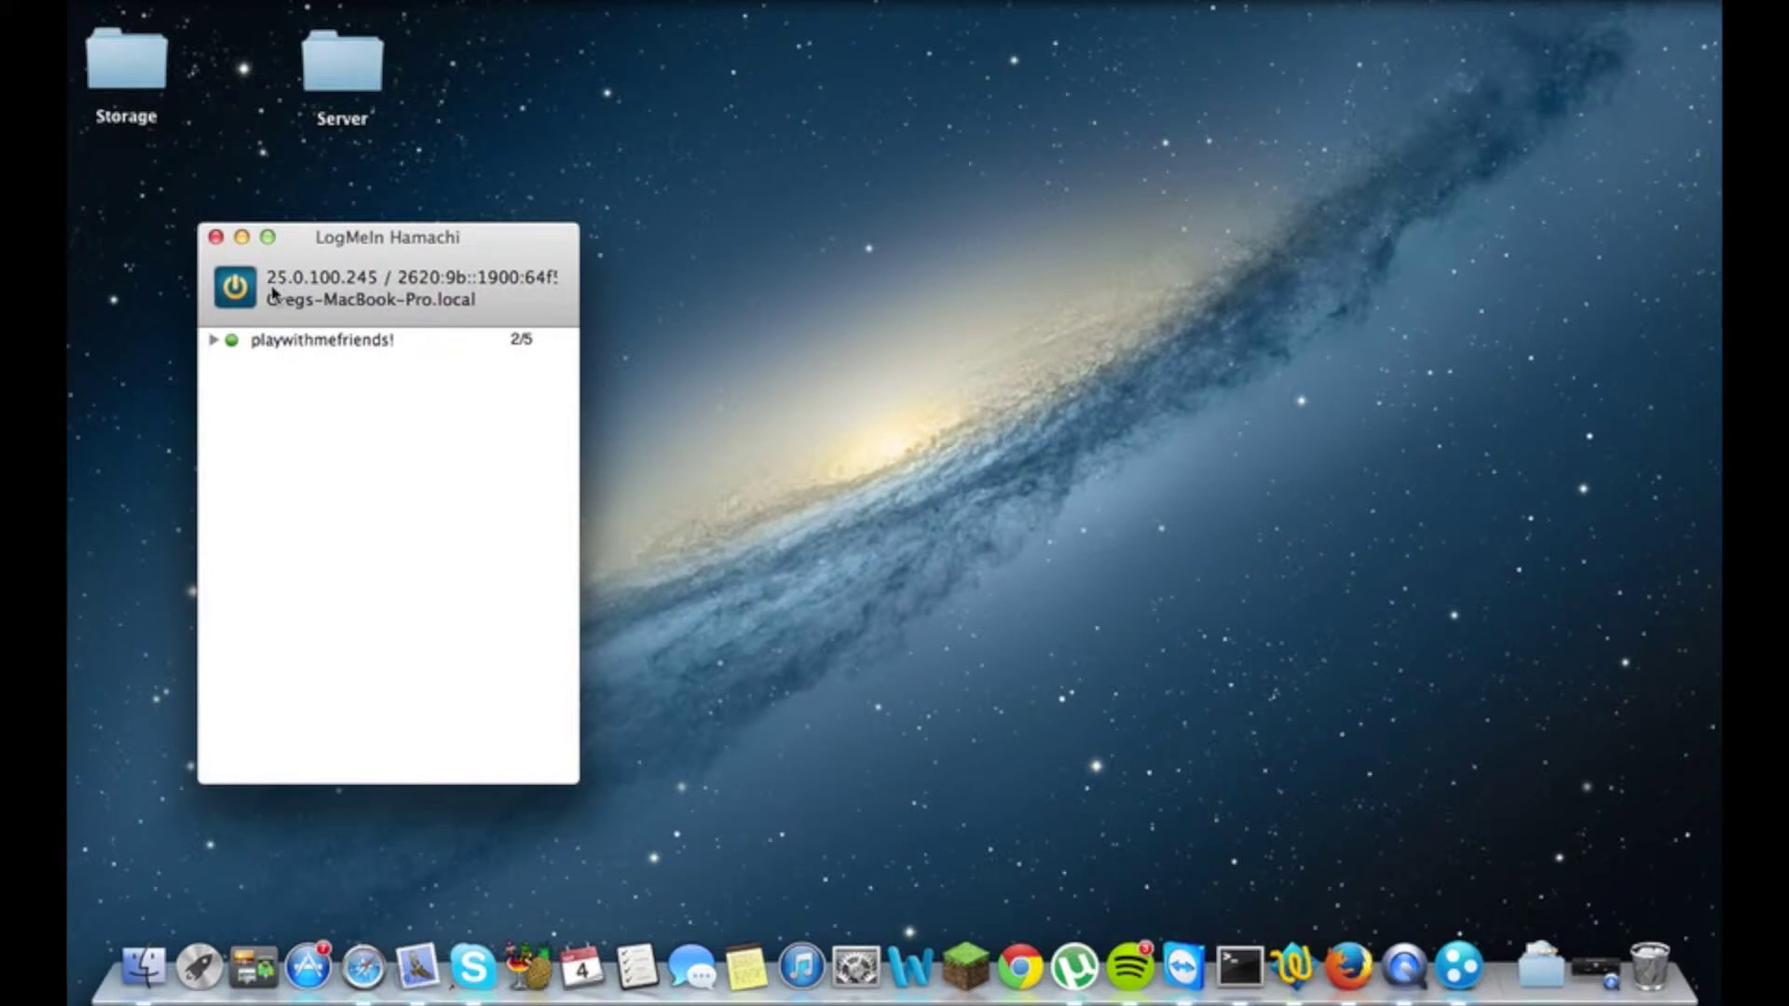
# - Open server.properties from the Server folder in TextEdit
pyautogui.click(365, 67)
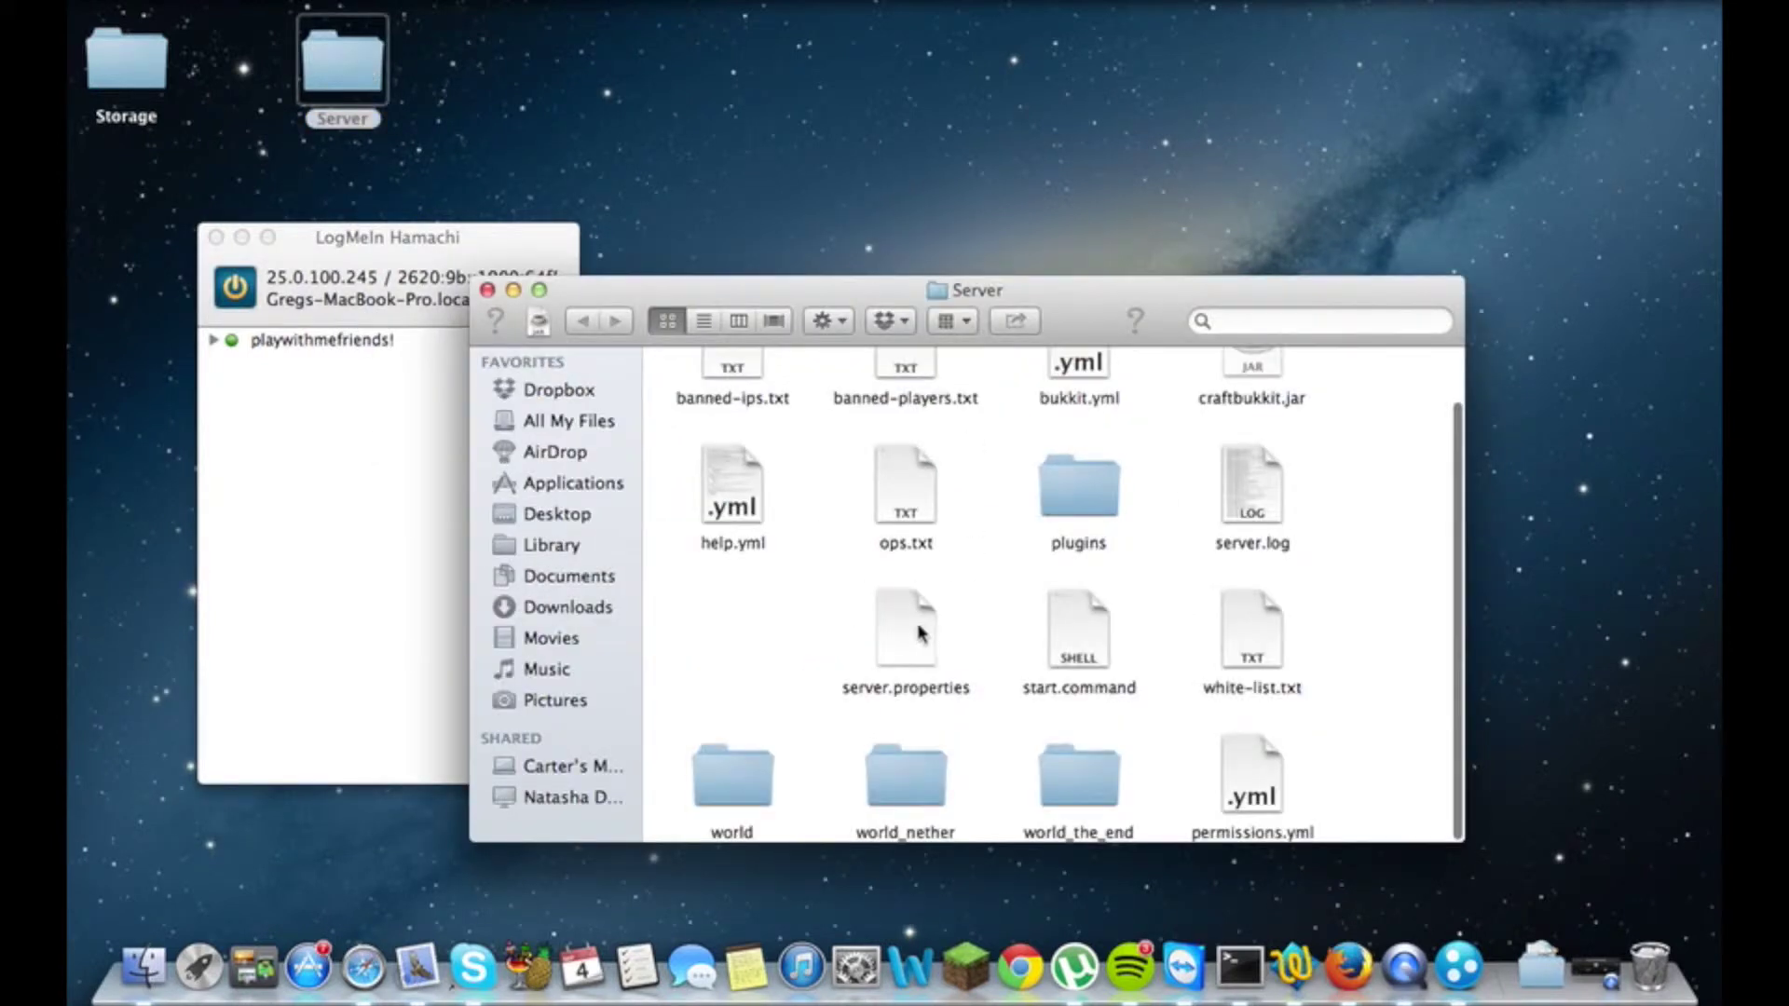
pyautogui.click(918, 631)
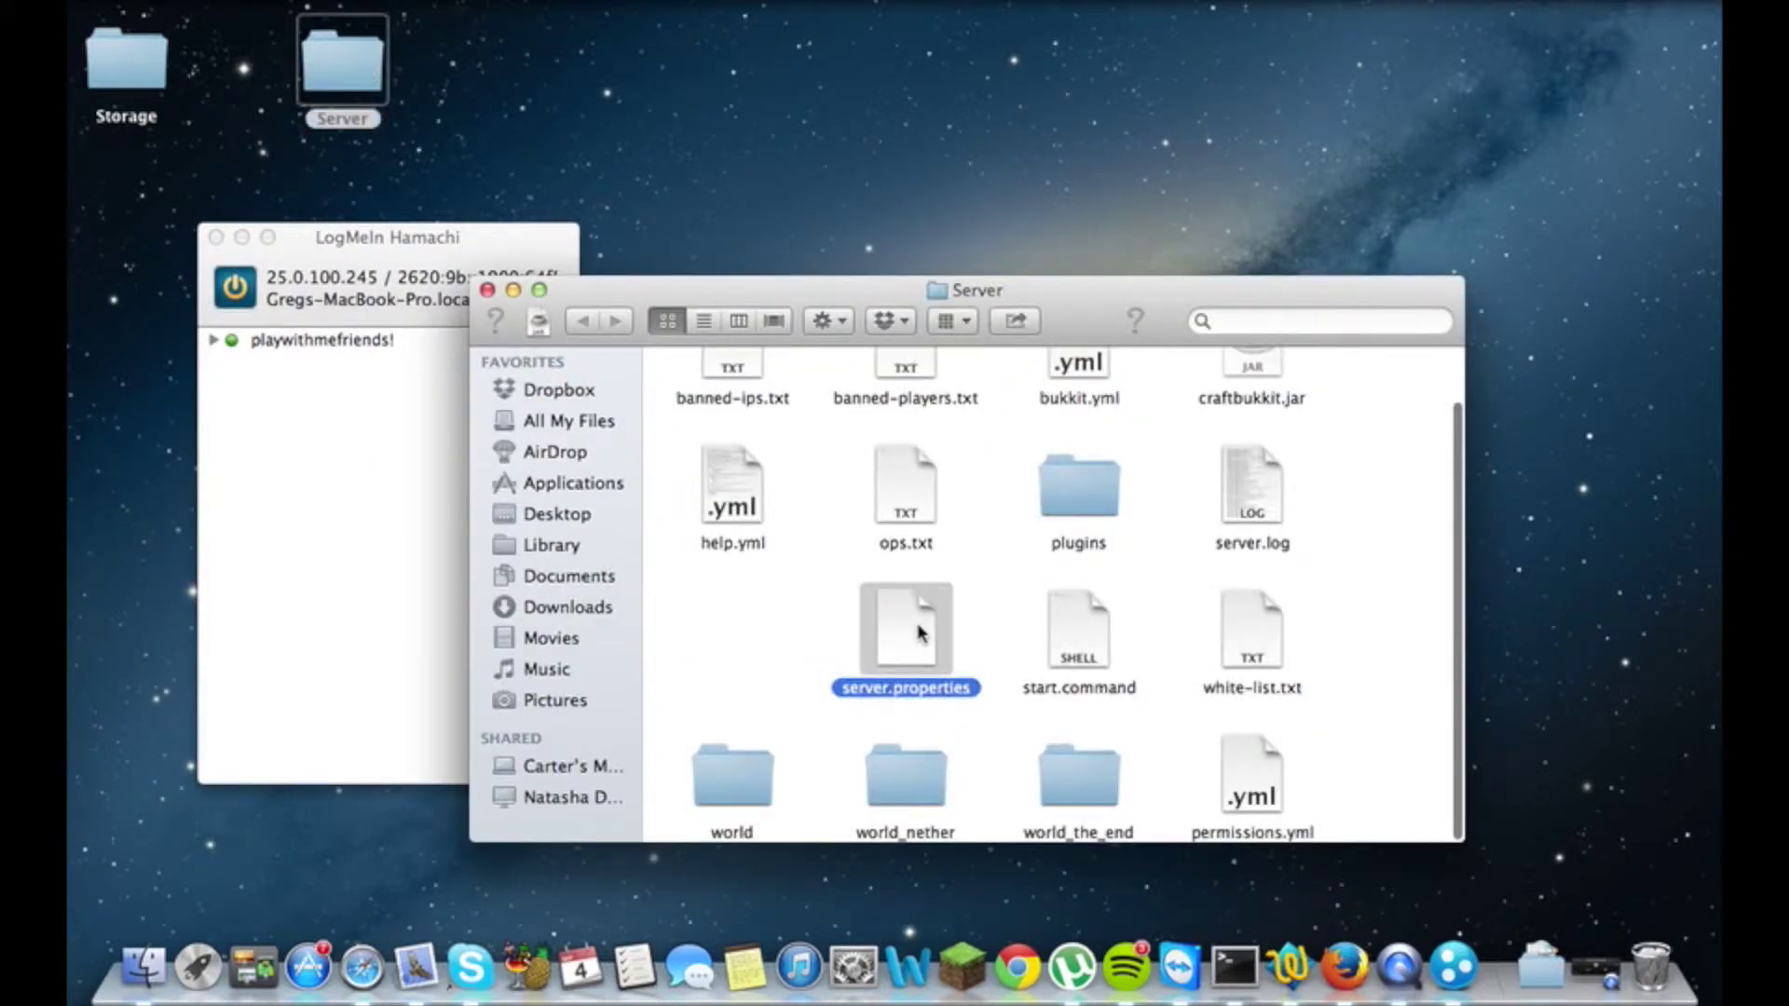
pyautogui.doubleClick(918, 631)
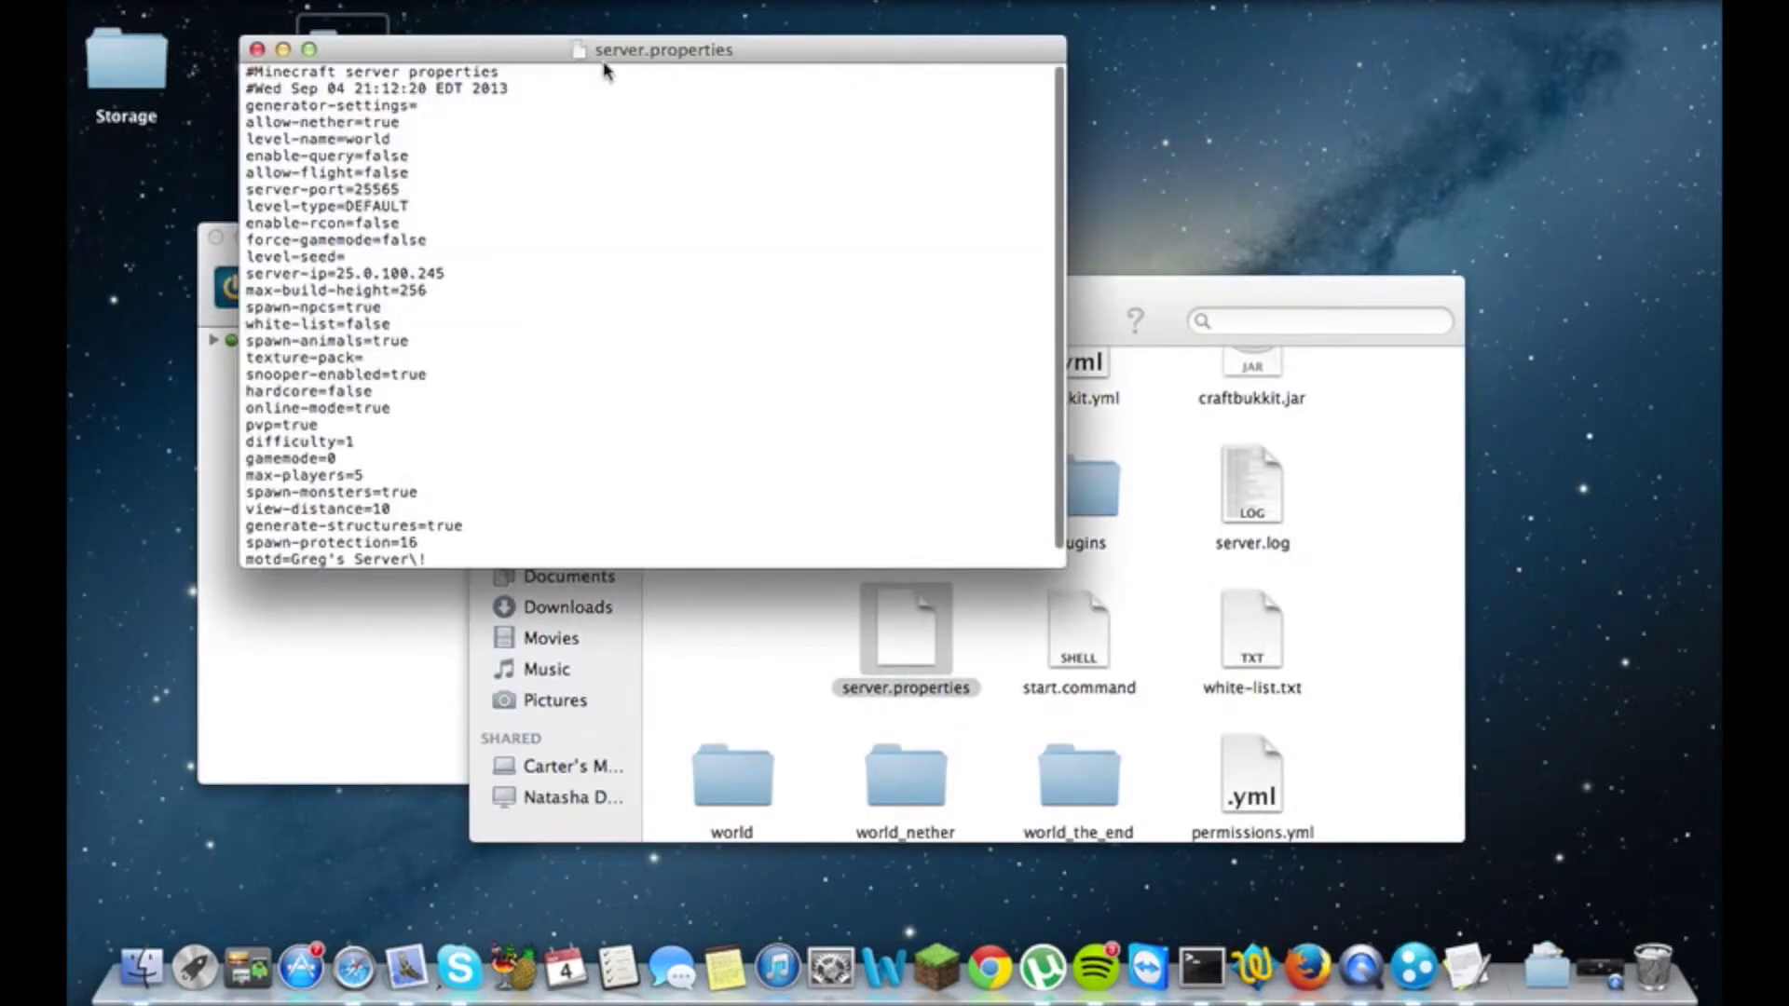
pyautogui.moveTo(602, 69); pyautogui.dragTo(620, 343)
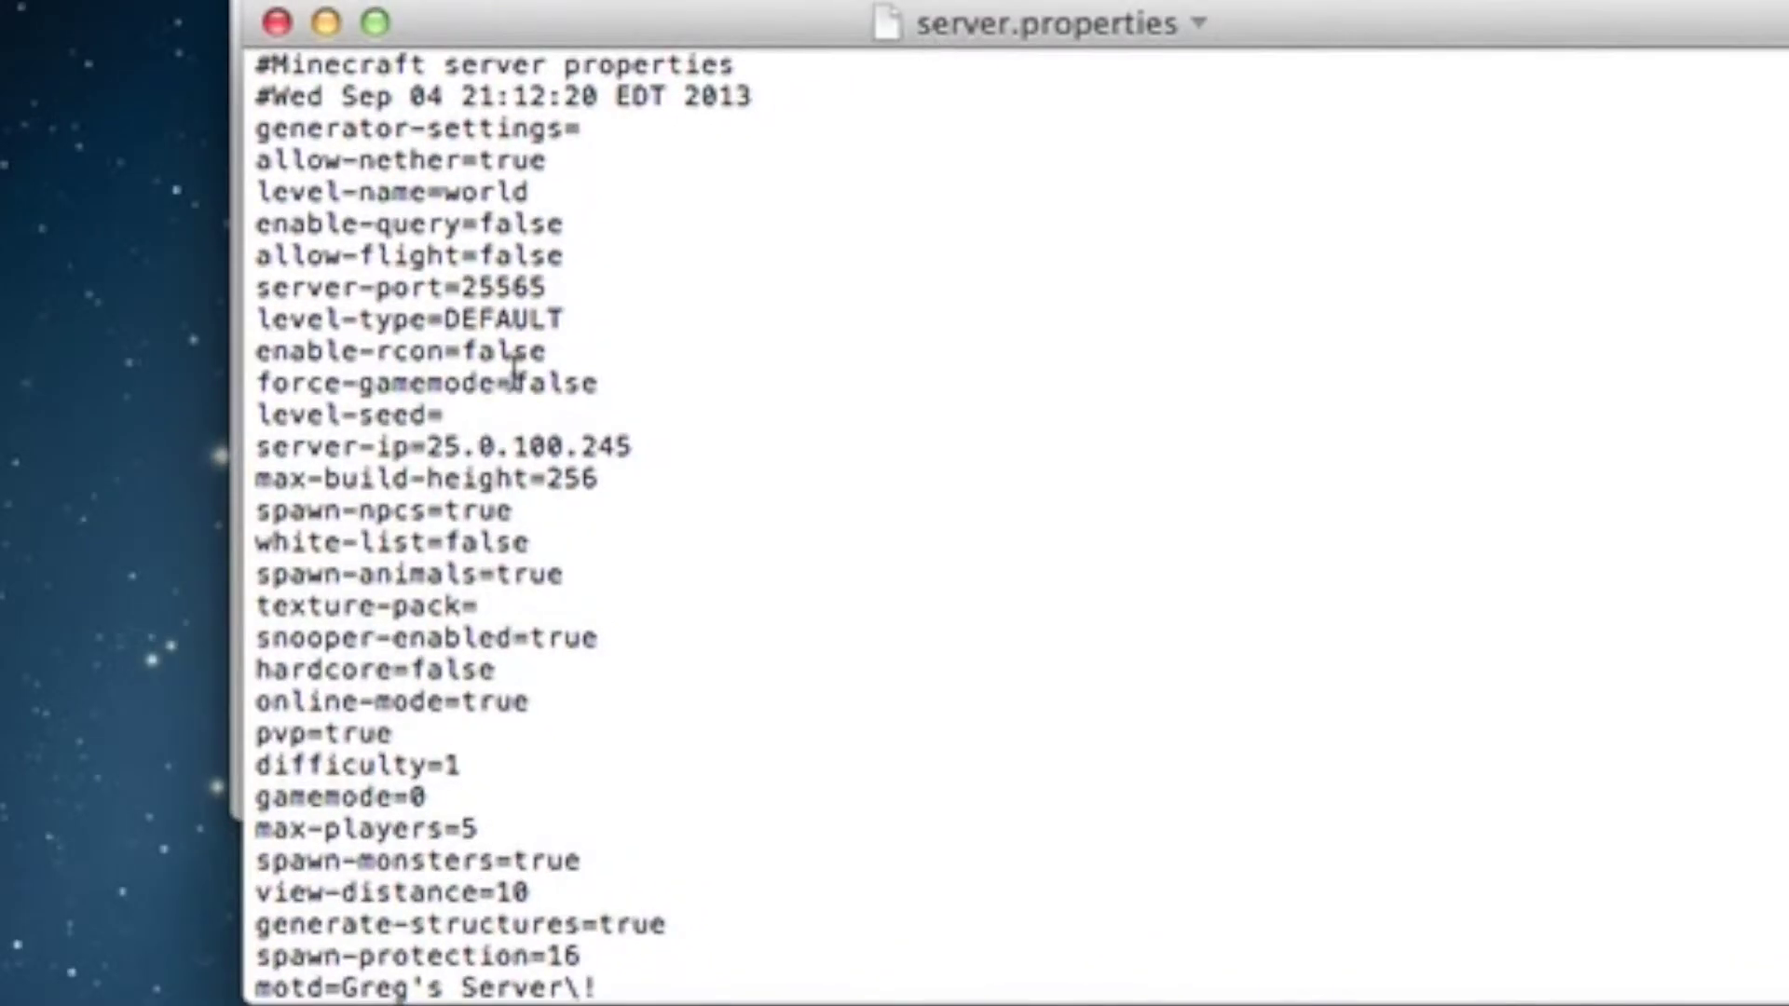
# - Check that the server-ip line reads 25.0.100.245
pyautogui.moveTo(256, 446); pyautogui.dragTo(687, 459)
pyautogui.click(687, 459)
pyautogui.moveTo(427, 449); pyautogui.dragTo(655, 431)
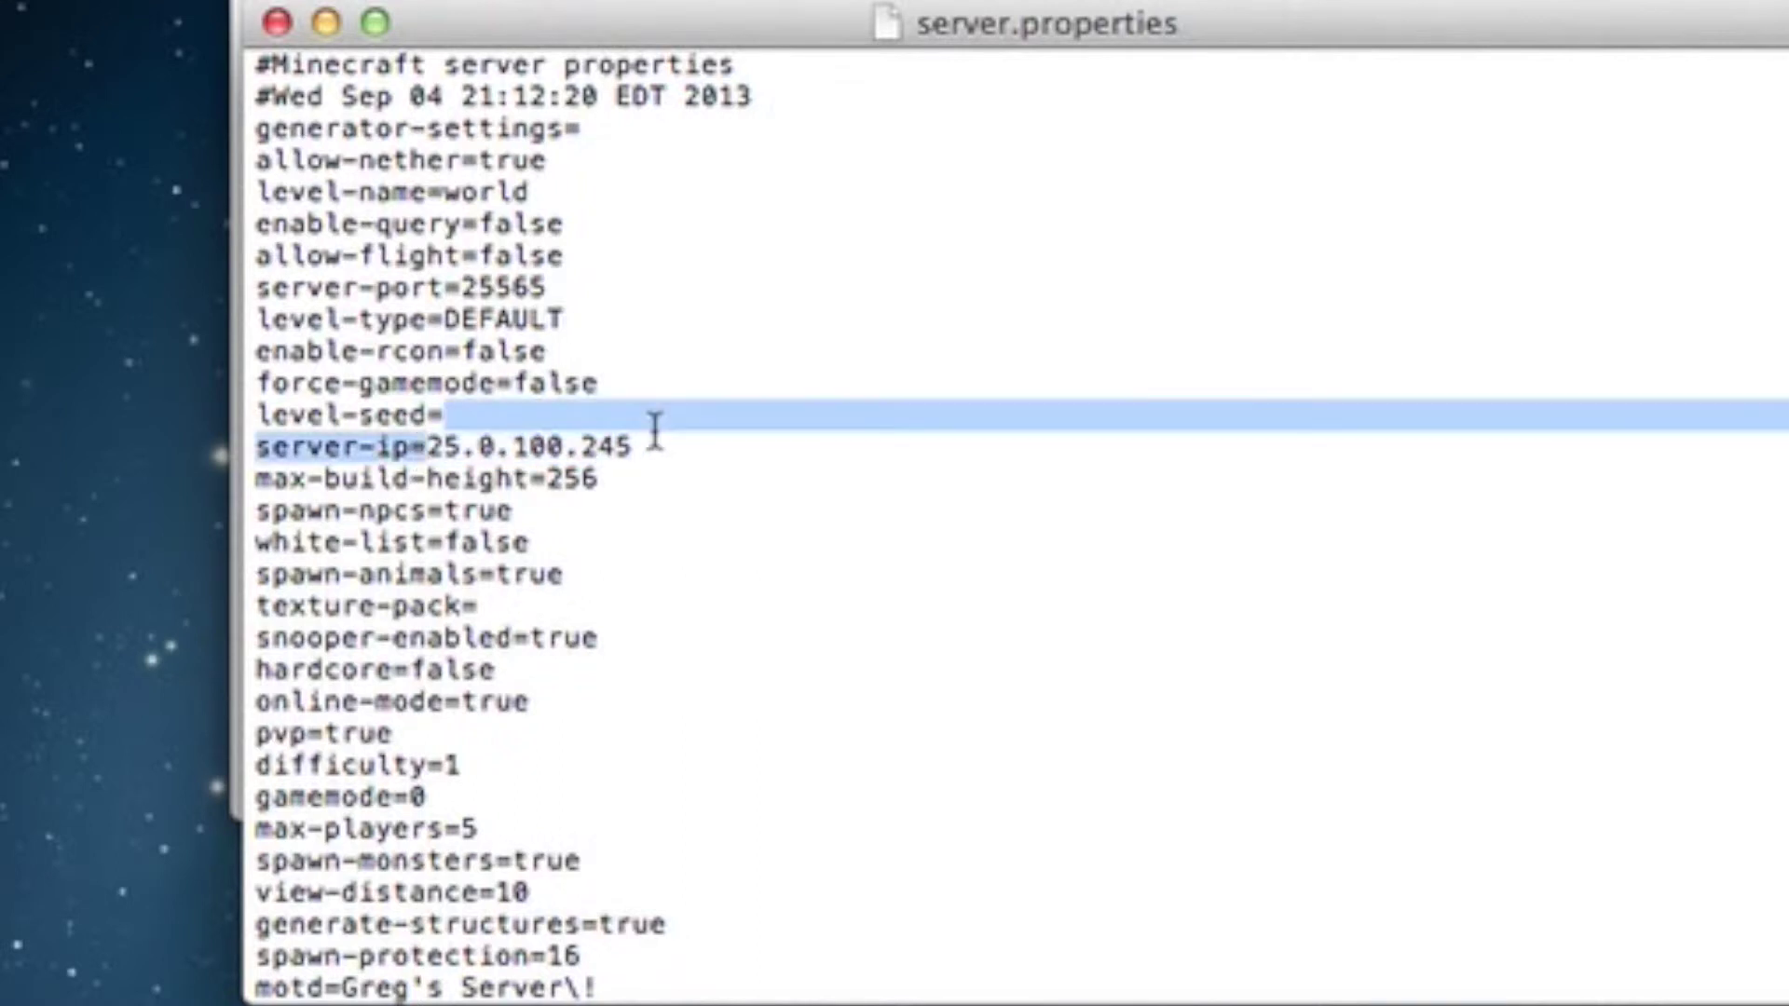
pyautogui.click(584, 451)
pyautogui.moveTo(428, 451); pyautogui.dragTo(630, 467)
pyautogui.click(484, 457)
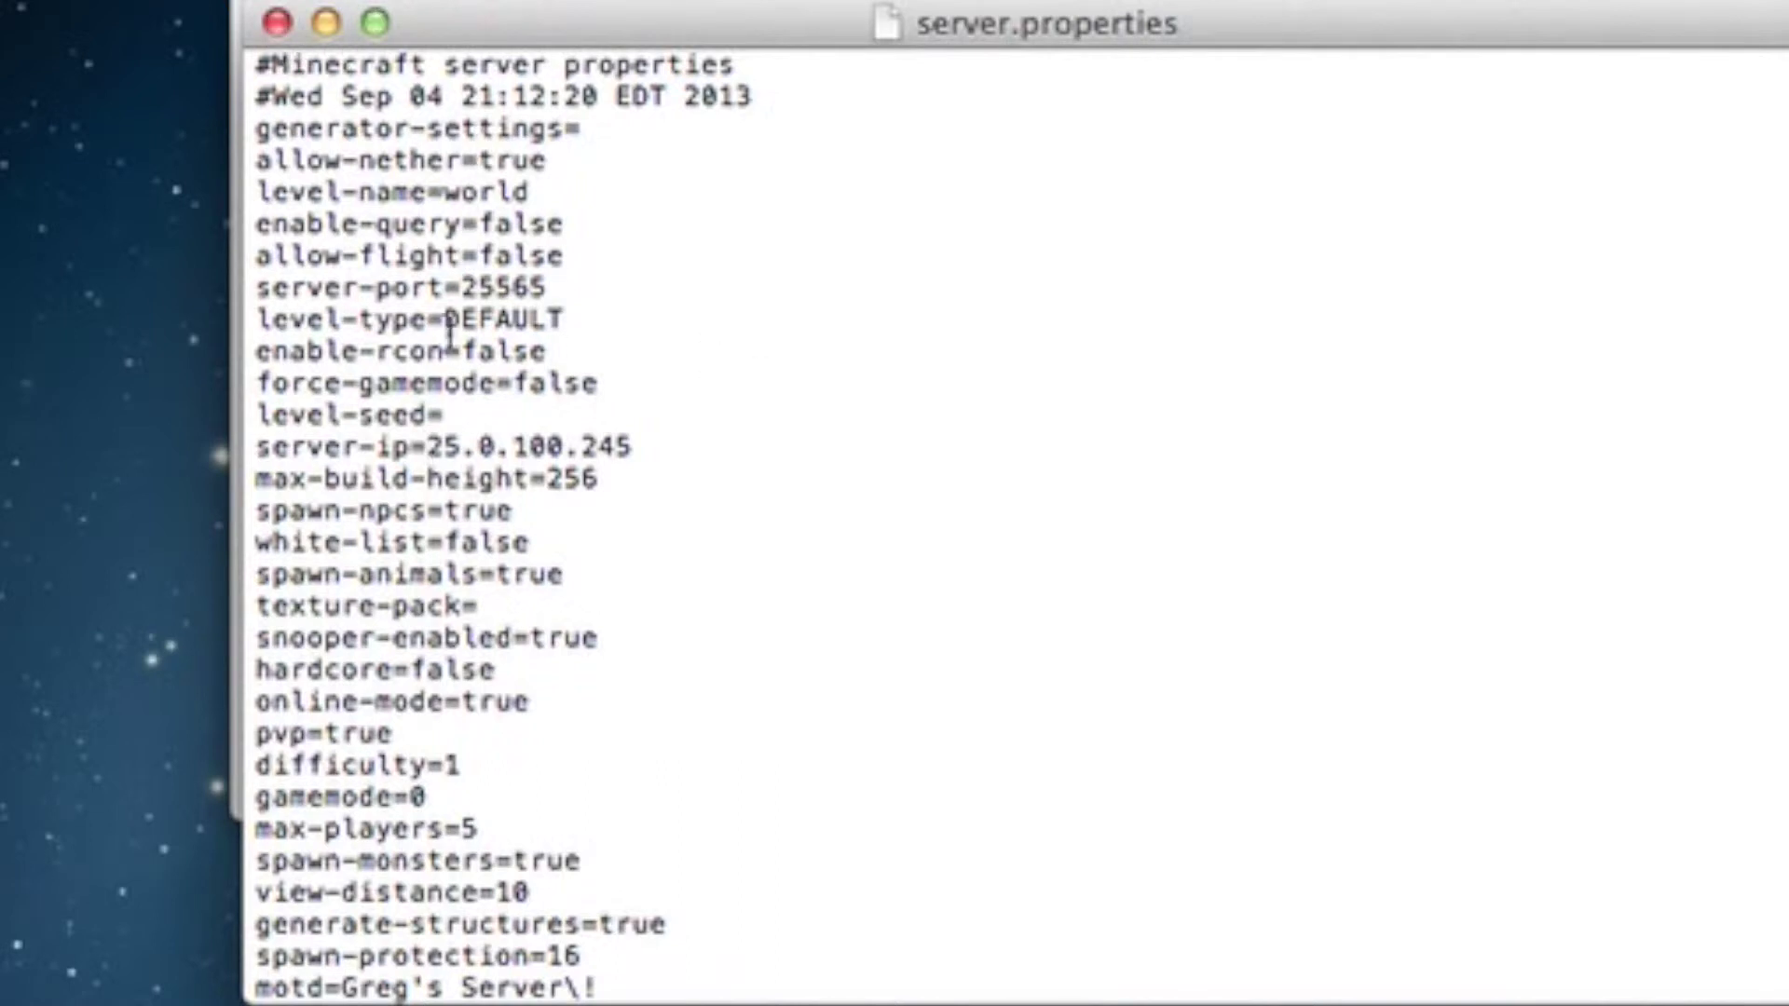
# - Check server-port is 25565, then close the file and return to the Server folder
pyautogui.moveTo(553, 291); pyautogui.dragTo(257, 289)
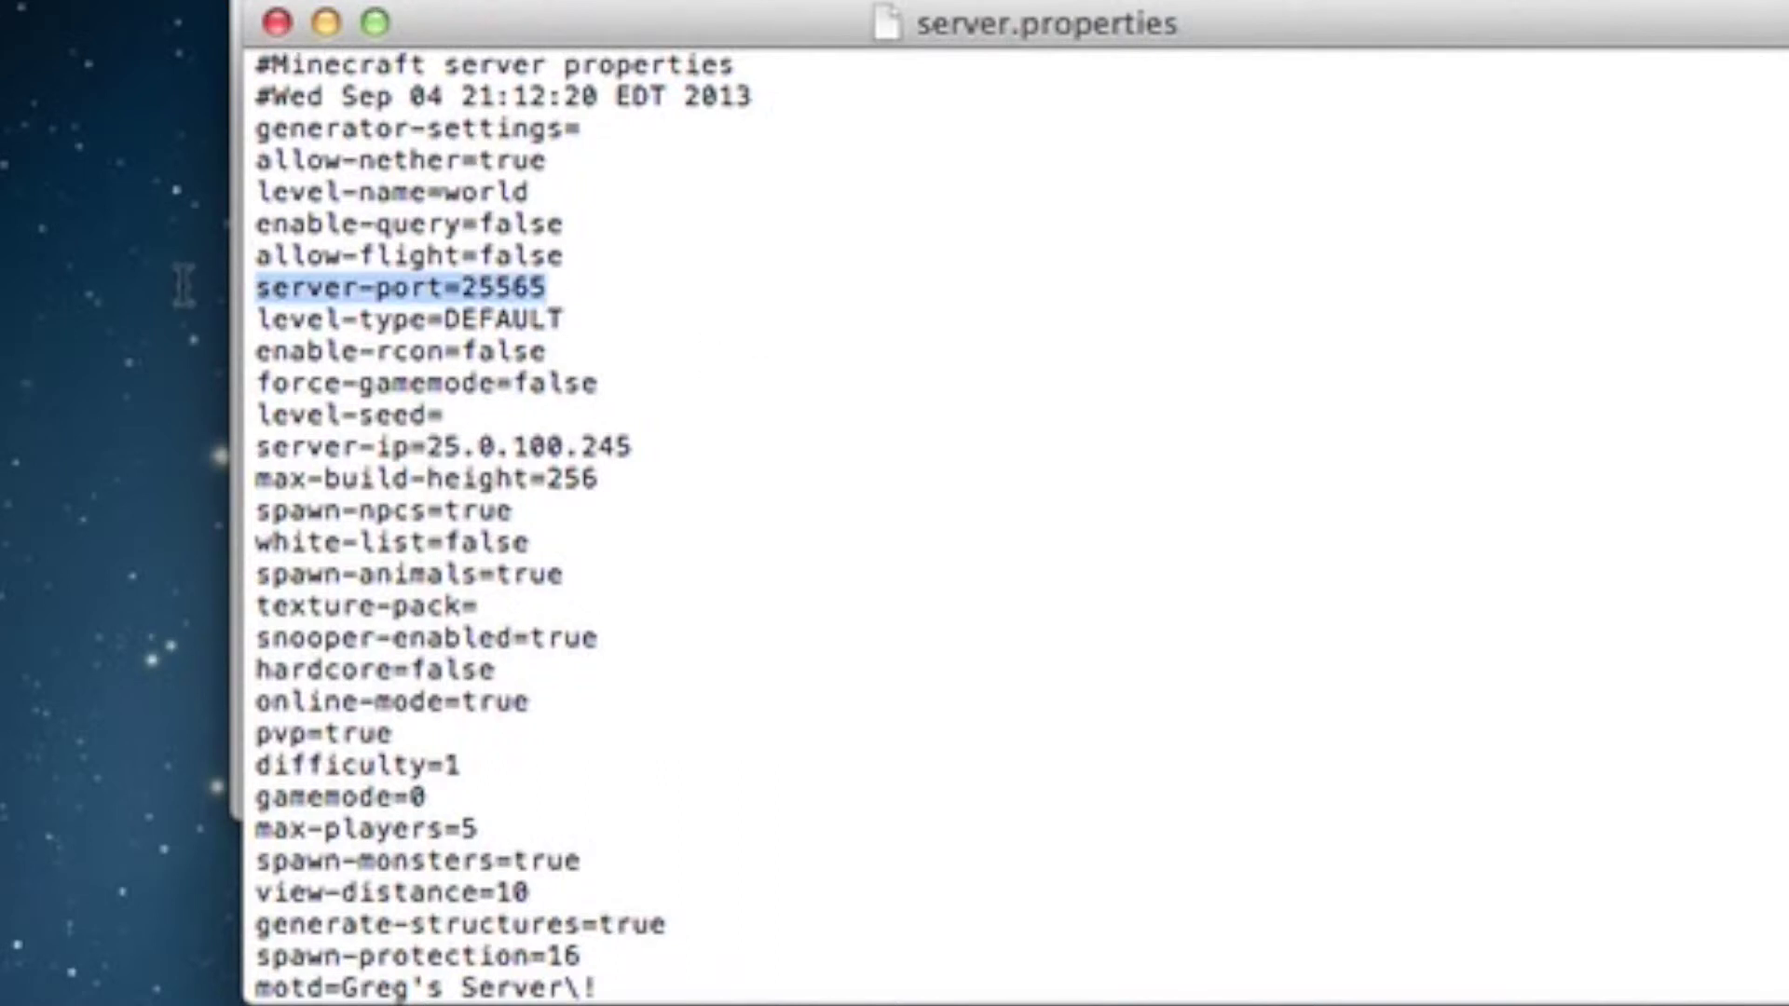
pyautogui.click(599, 310)
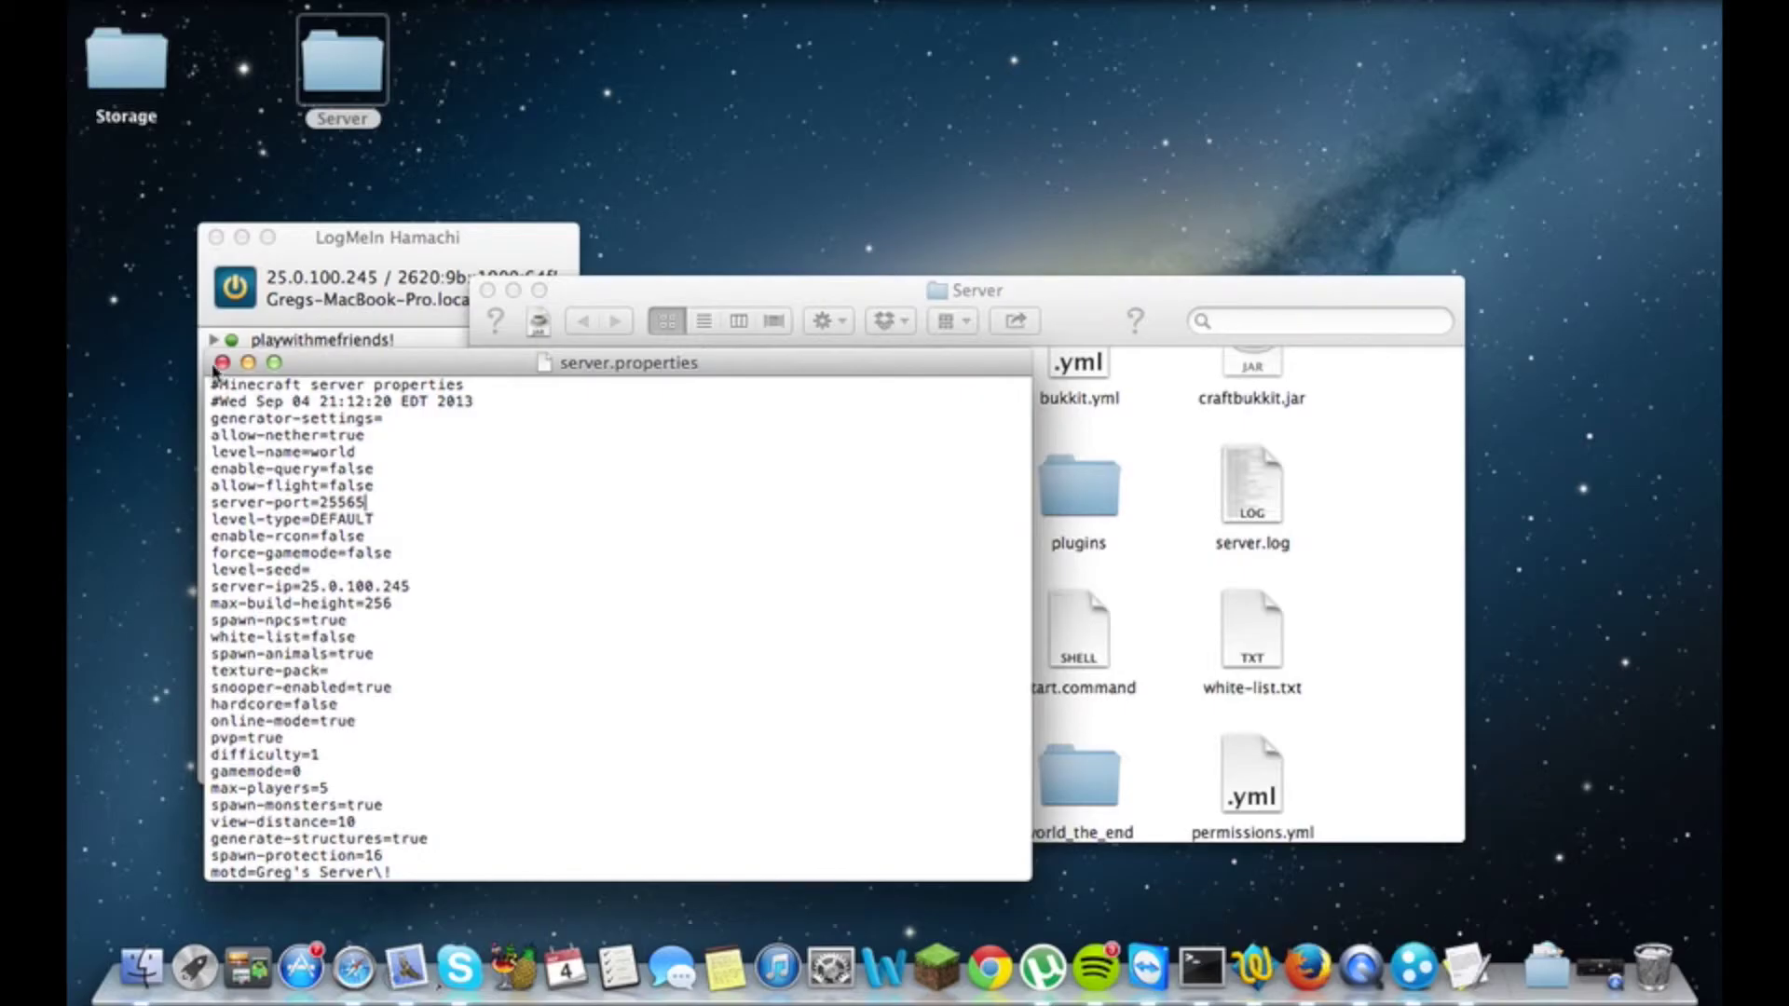
pyautogui.click(222, 362)
pyautogui.click(738, 573)
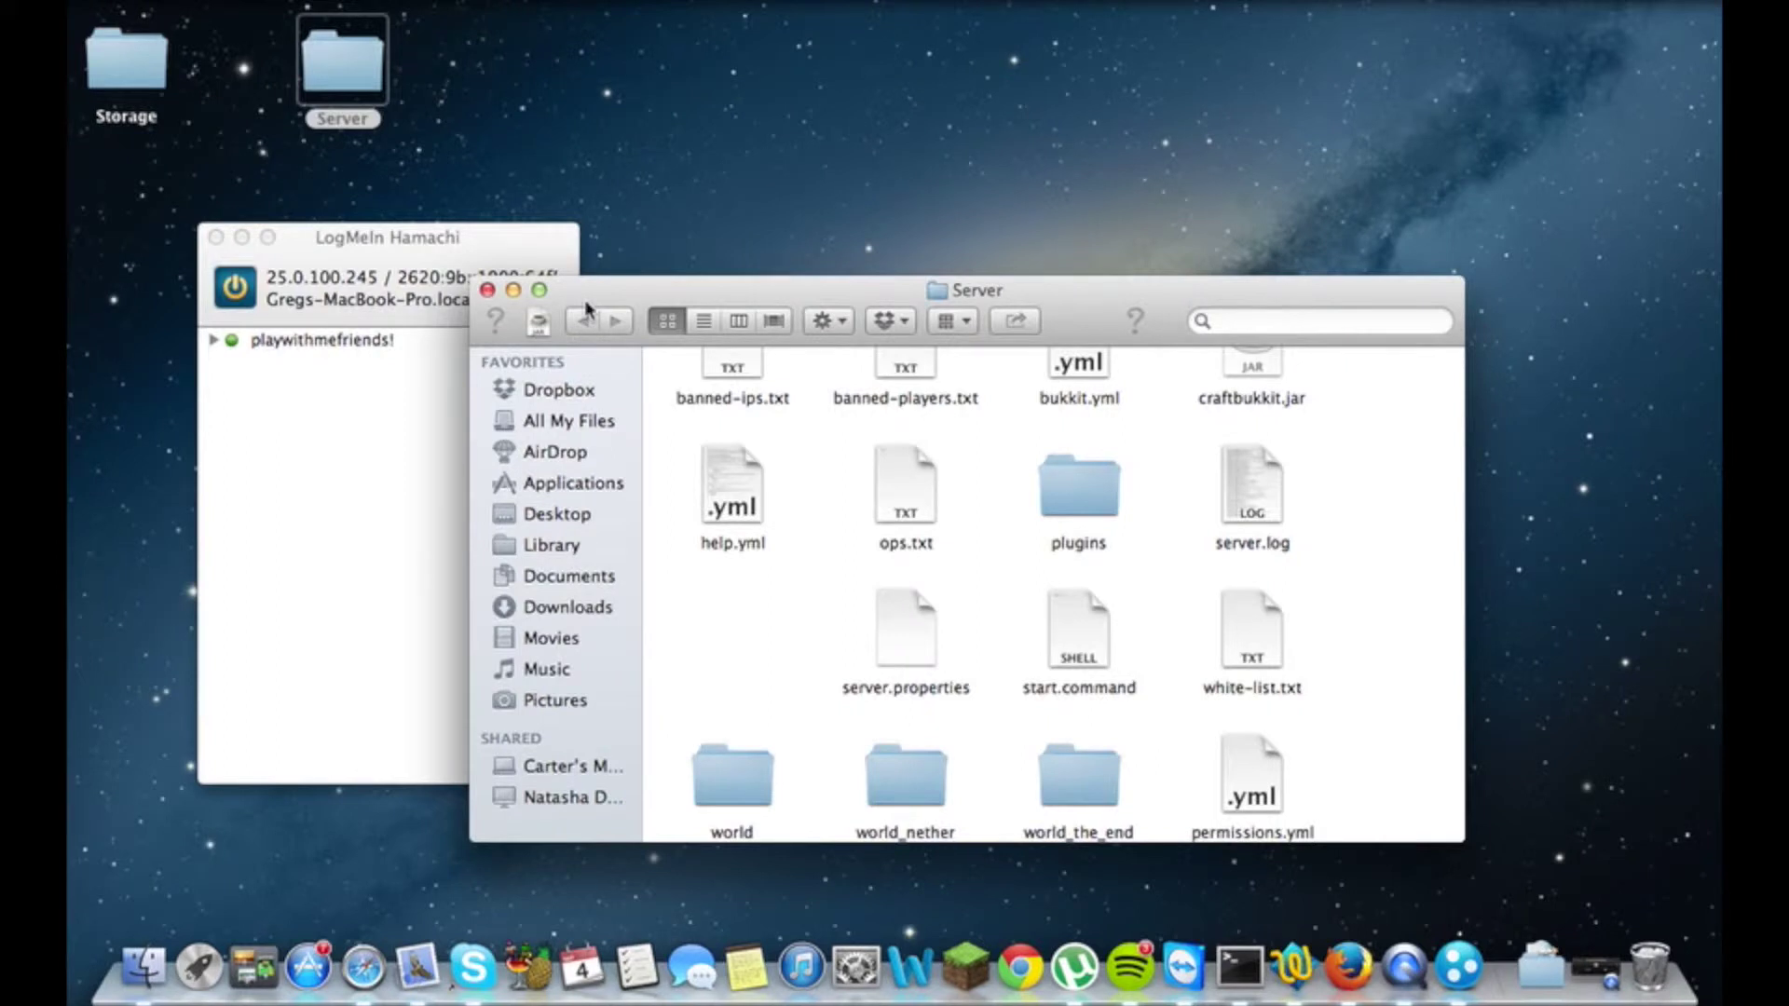
# - Close the Server Finder window so only Hamachi remains on the desktop
pyautogui.click(488, 290)
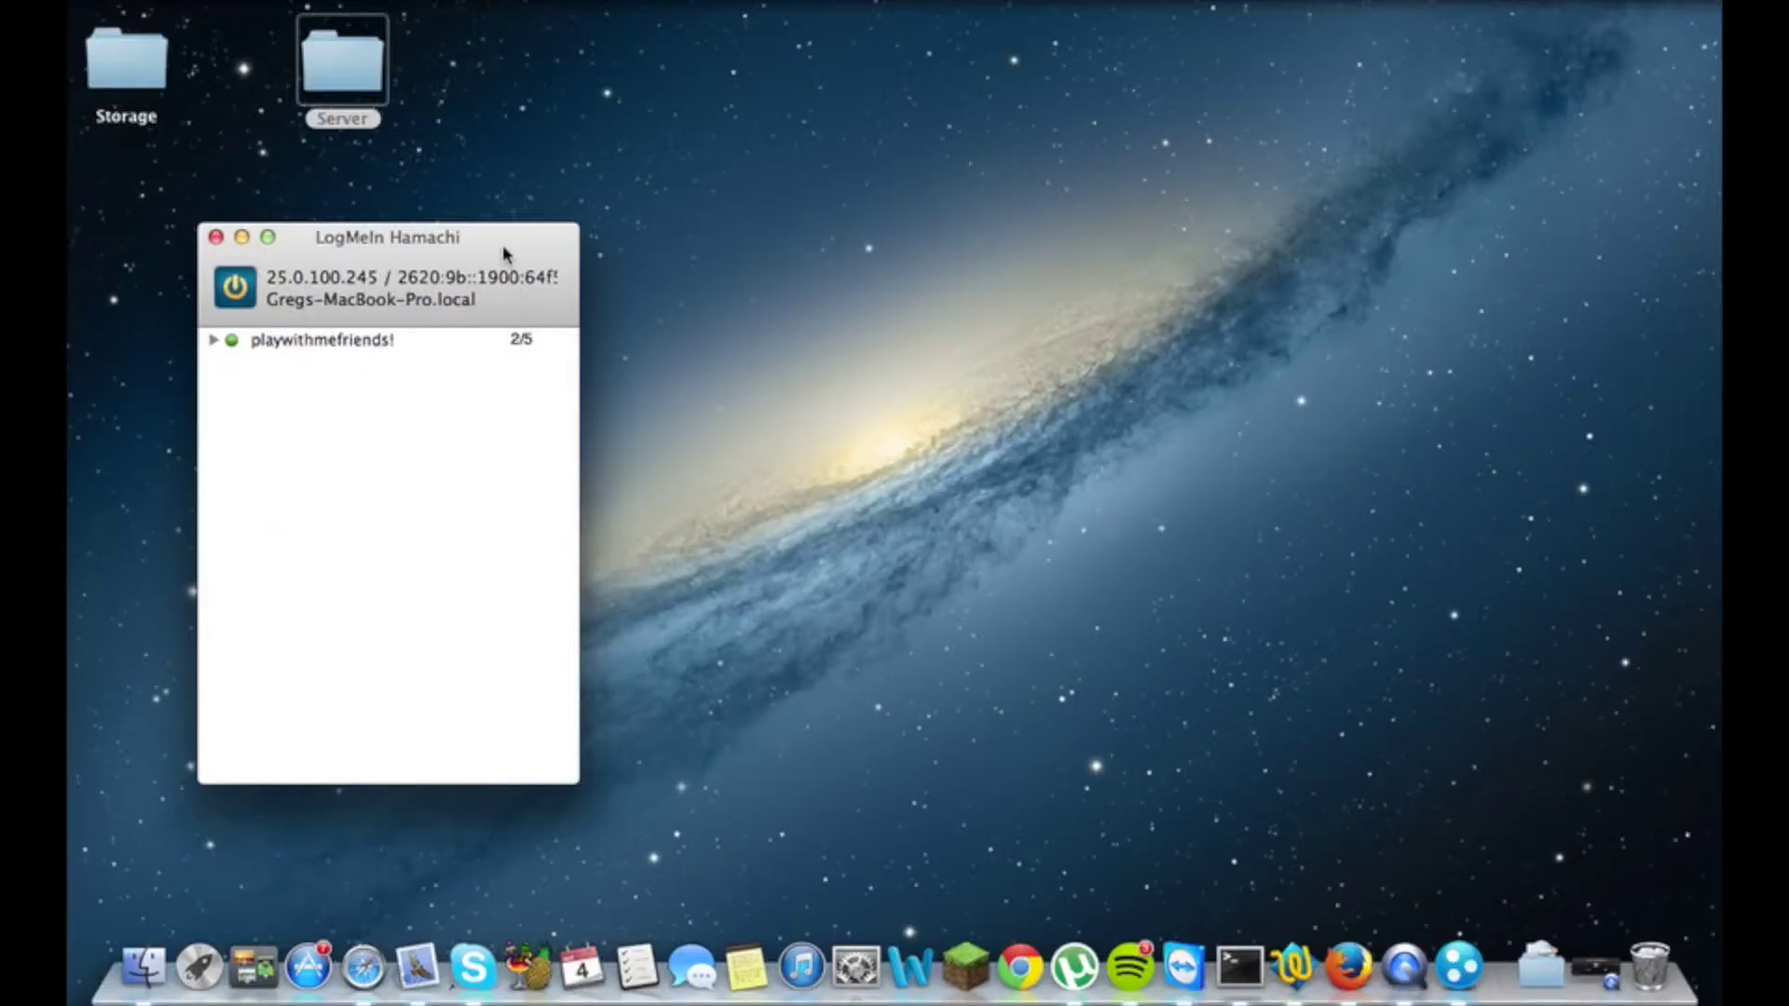
# - Start a new client-owned network with ID 'test' and a password, and submit it
pyautogui.moveTo(504, 252); pyautogui.dragTo(823, 229)
pyautogui.click(318, 4)
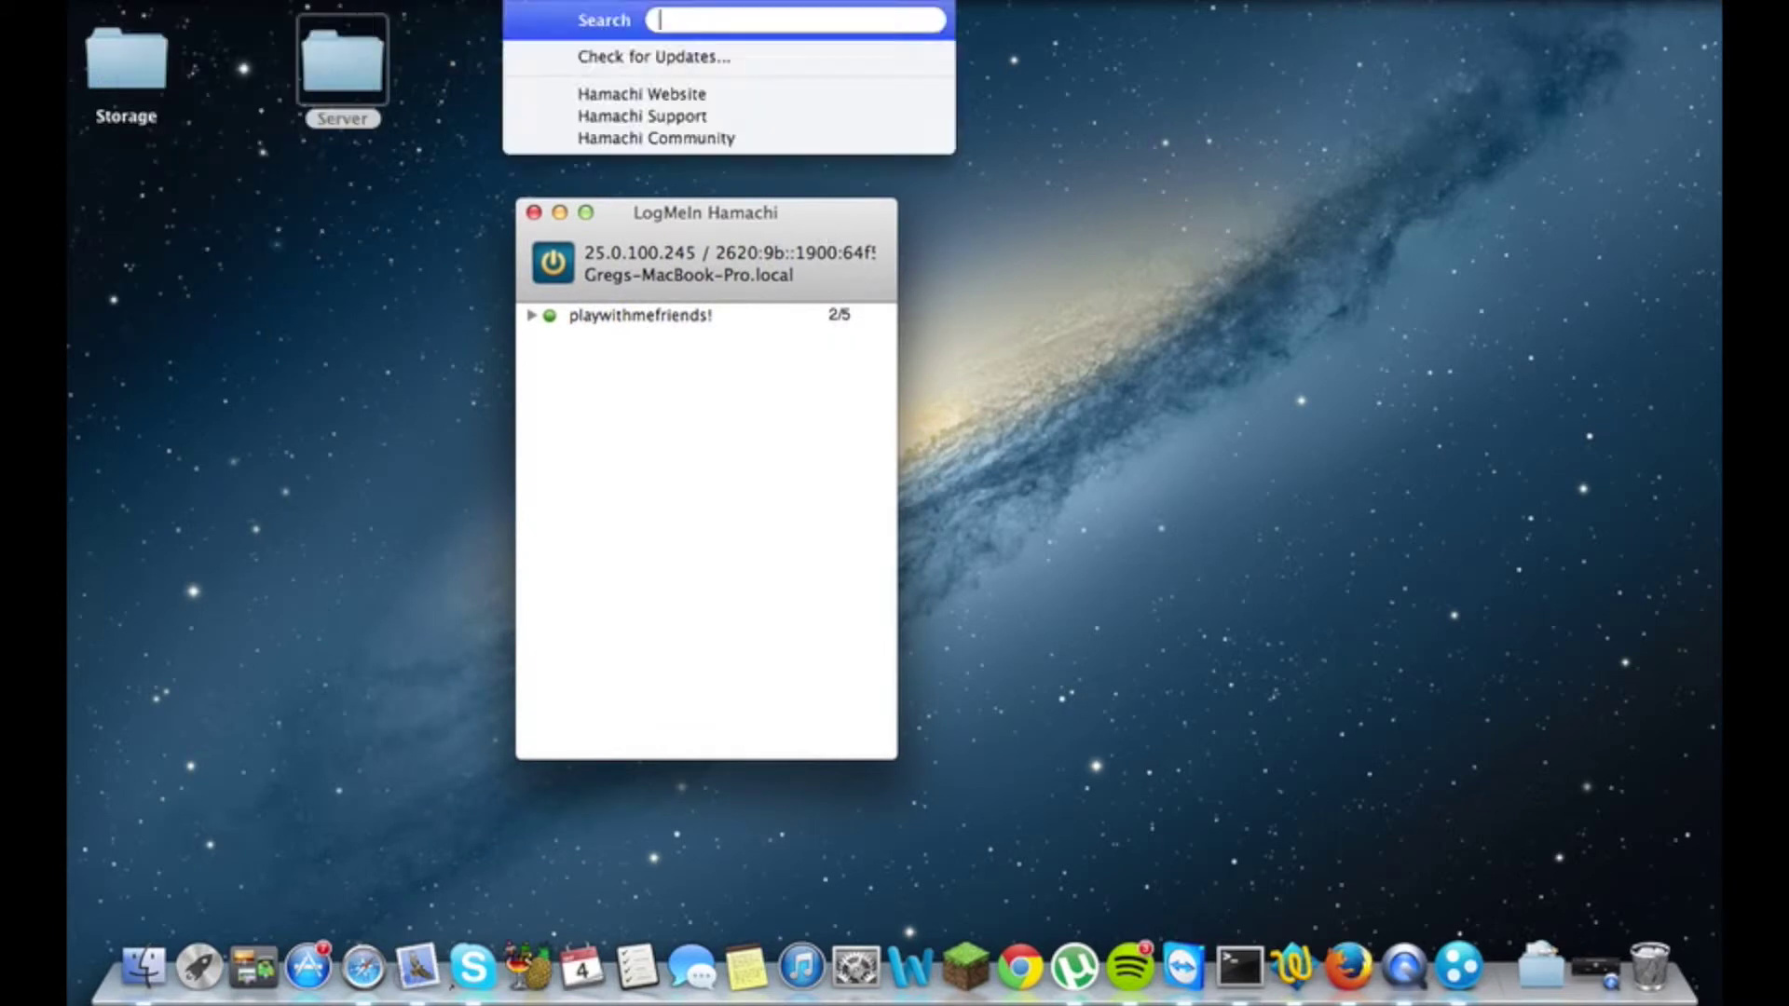
pyautogui.click(393, 21)
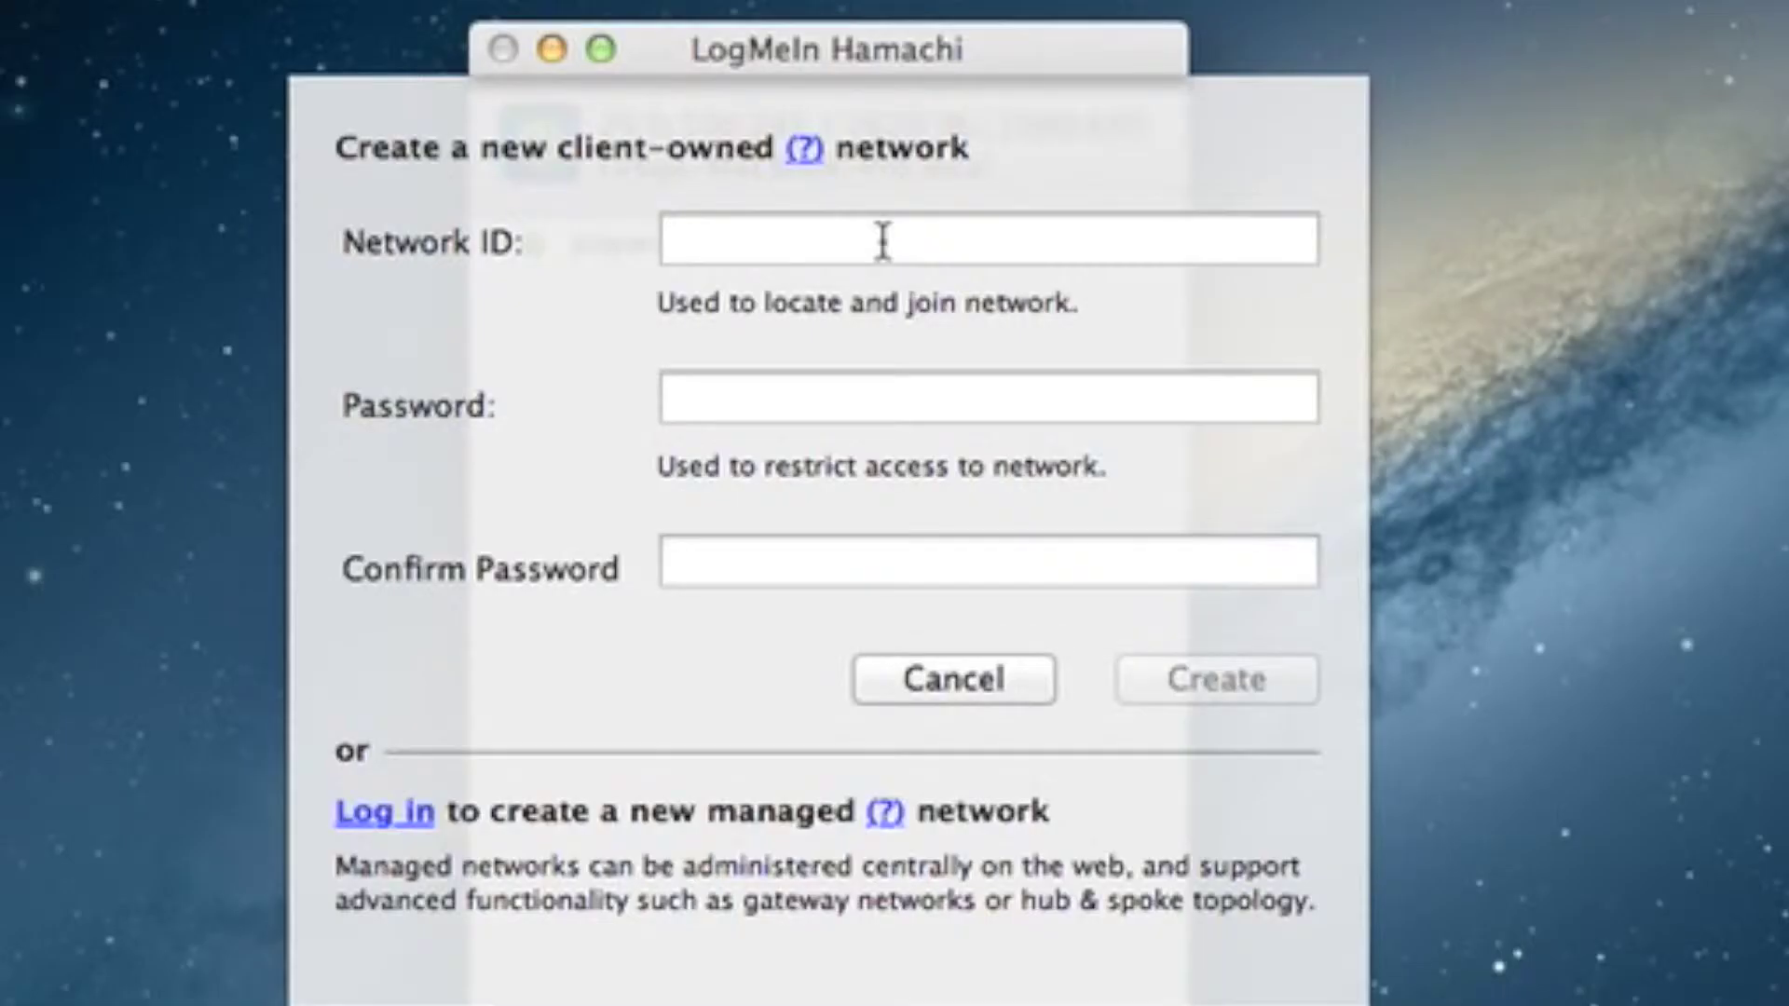
pyautogui.write('test')
pyautogui.click(928, 399)
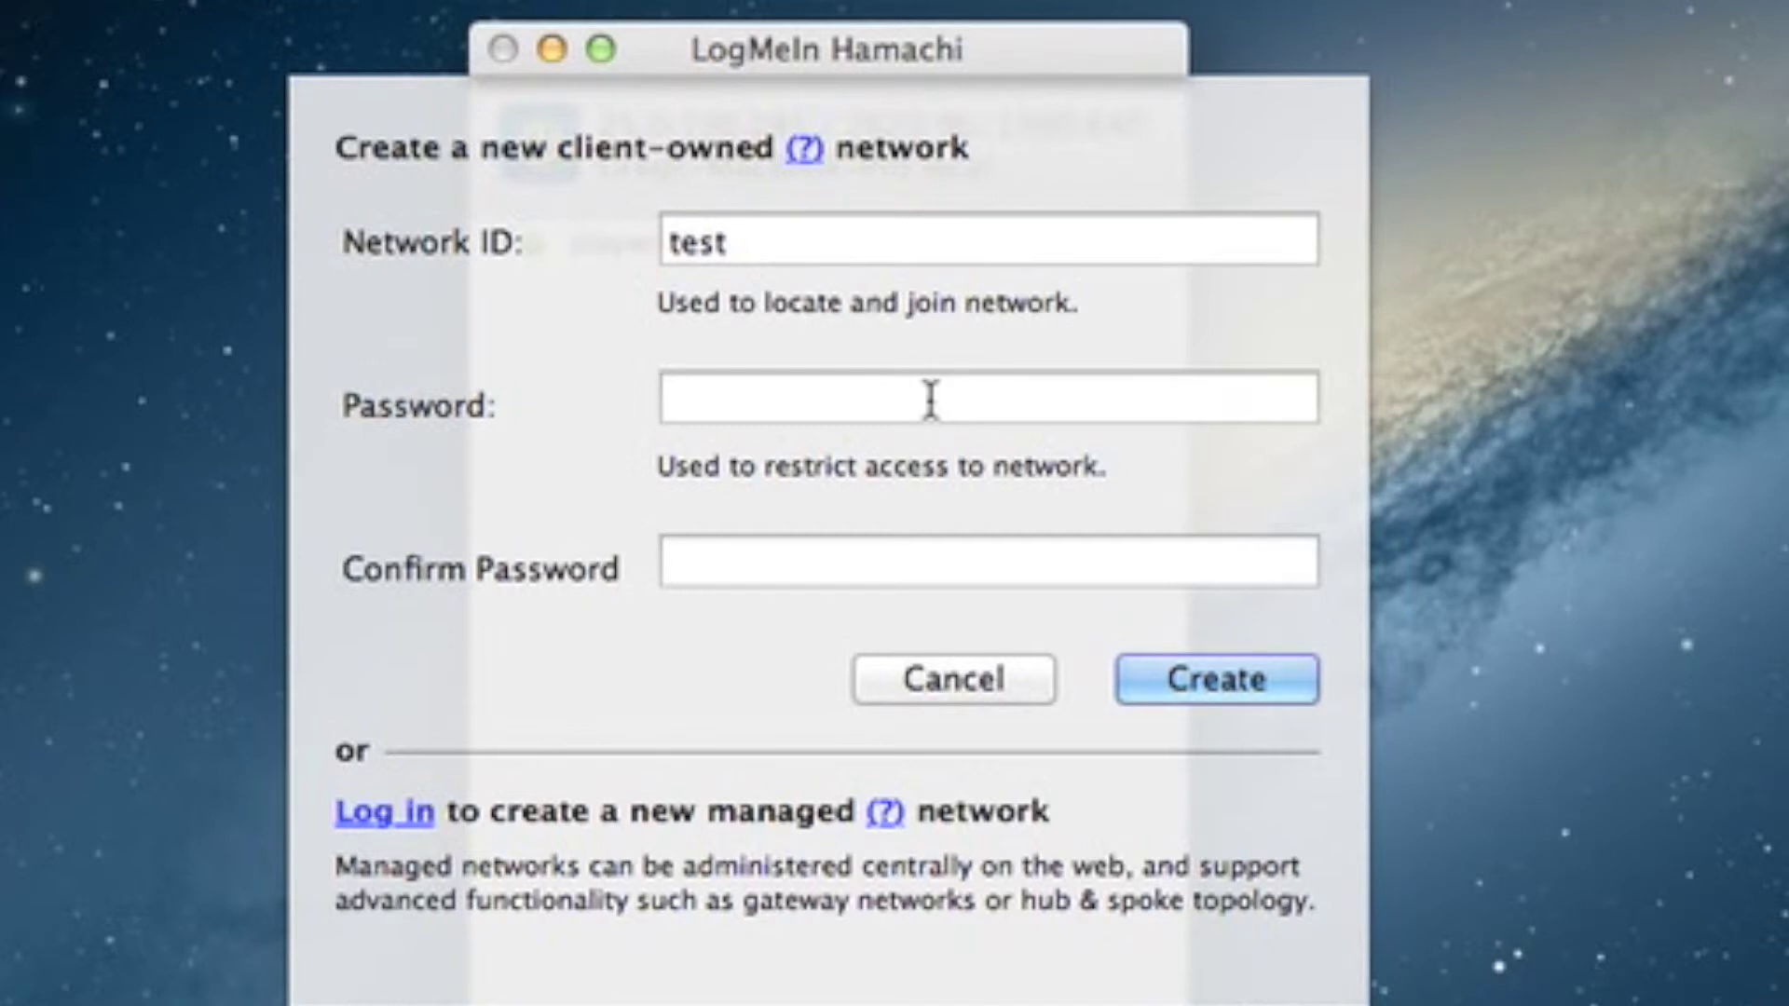
pyautogui.write('test')
pyautogui.click(819, 557)
pyautogui.write('test')
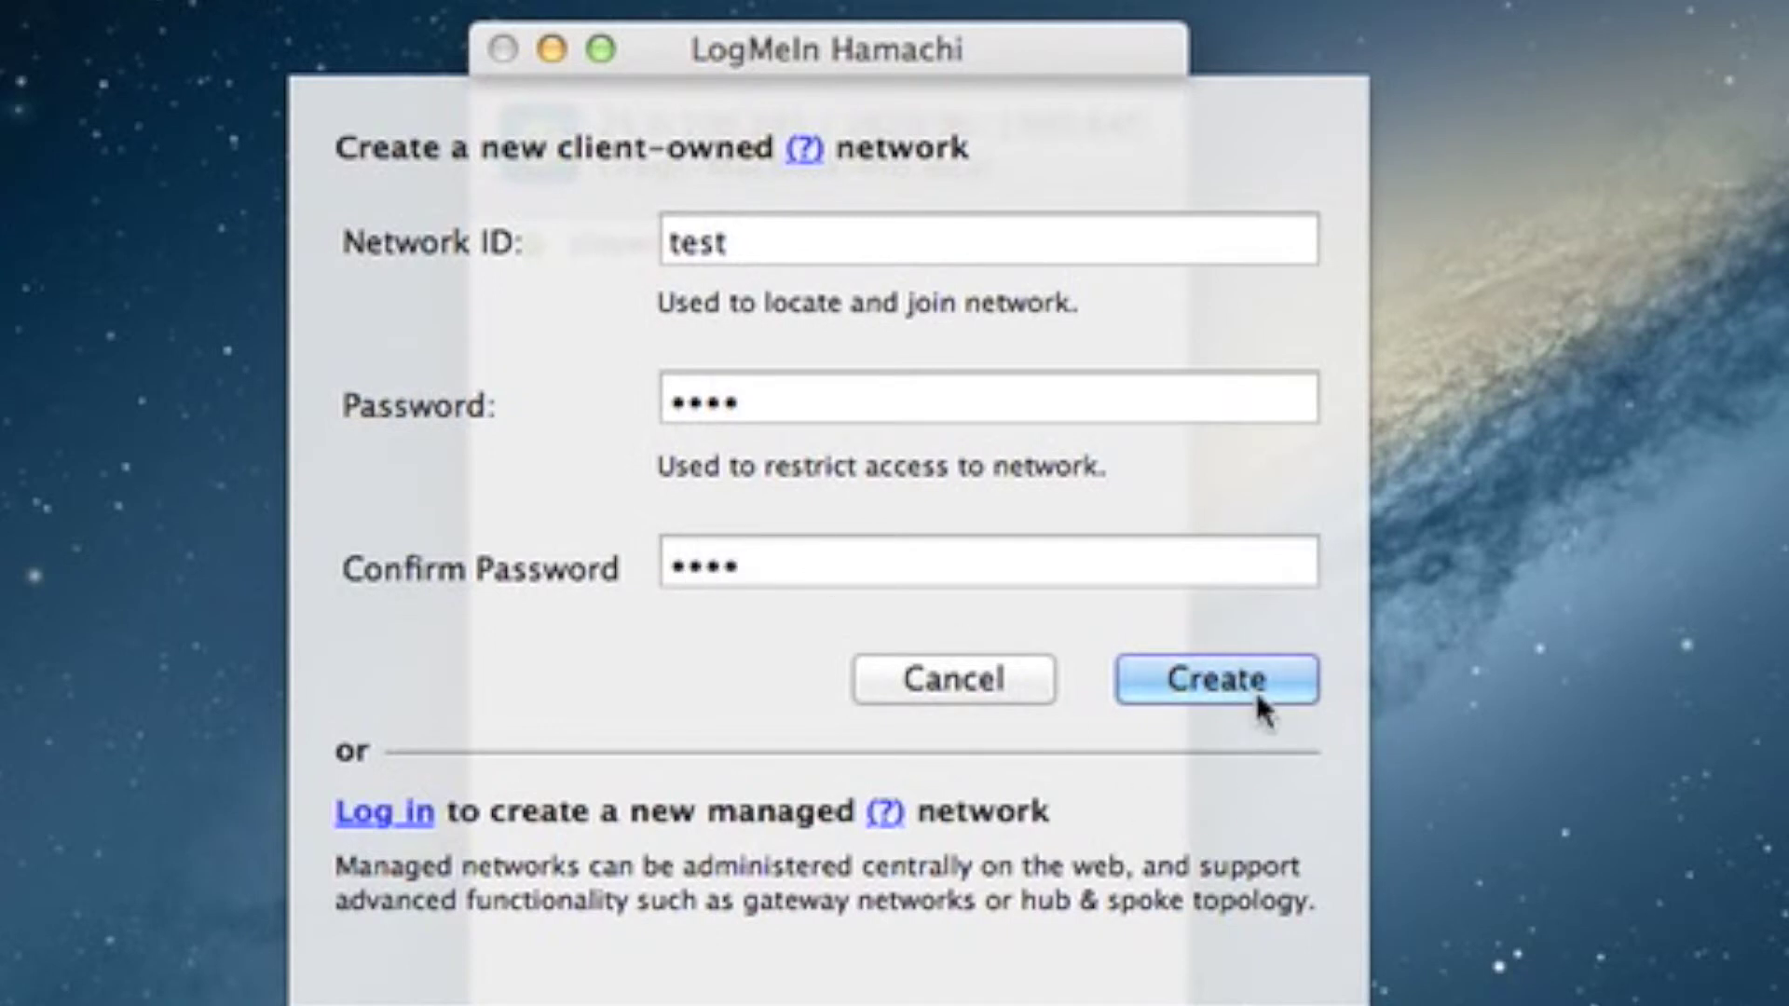
pyautogui.click(1279, 704)
# - After the name-taken errors, change the ID to test123456789tutorial and create the network
pyautogui.click(887, 244)
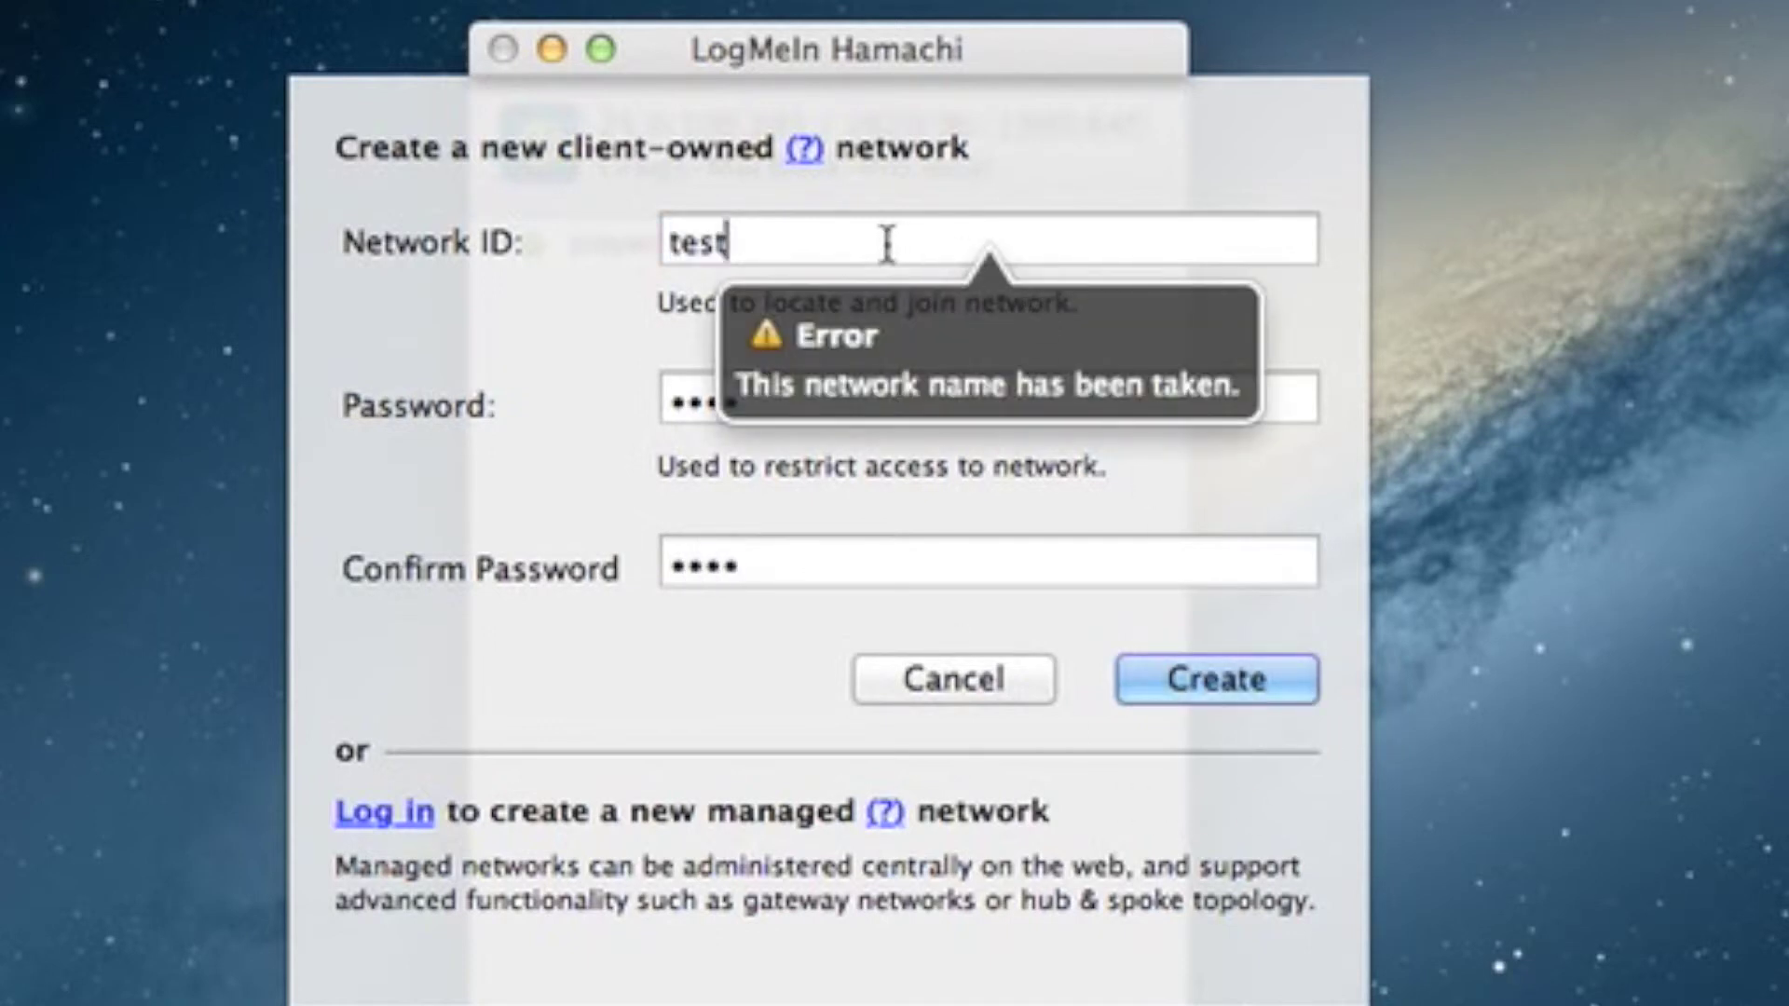
pyautogui.write('123456789')
pyautogui.click(1228, 672)
pyautogui.click(1117, 241)
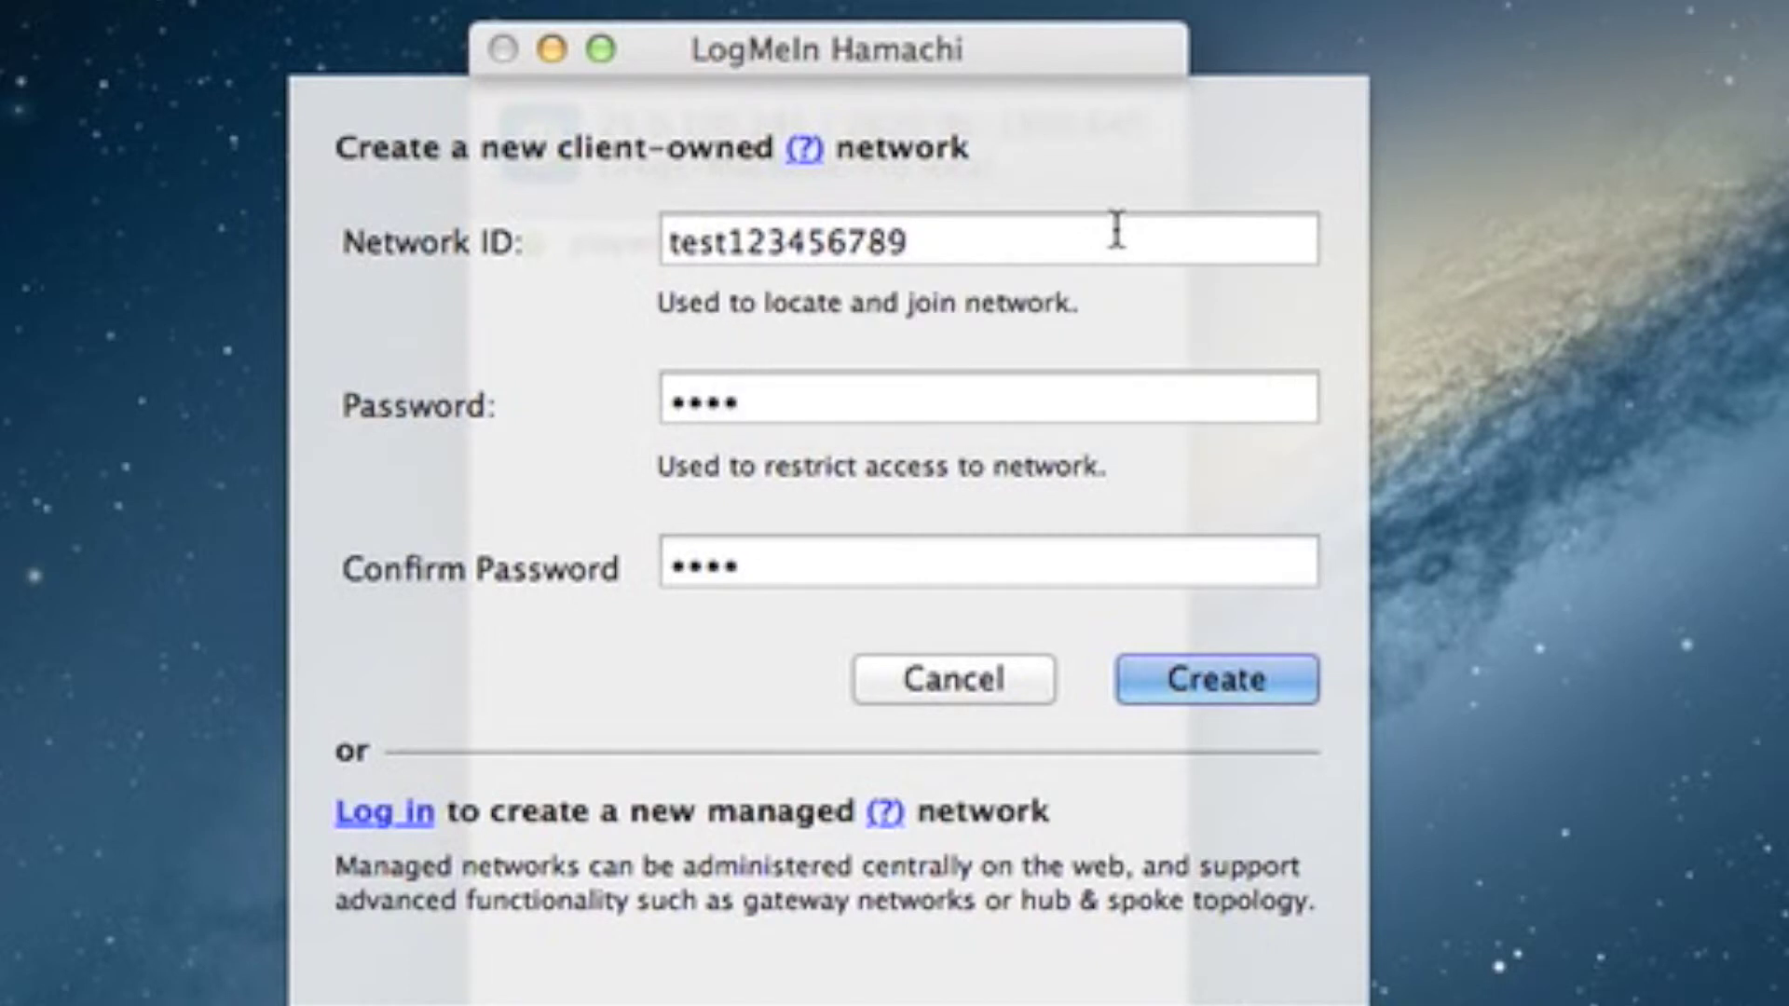
pyautogui.write('1utoriao')
pyautogui.press('BackSpace')
pyautogui.press('BackSpace')
pyautogui.press('BackSpace')
pyautogui.press('BackSpace')
pyautogui.press('BackSpace')
pyautogui.press('BackSpace')
pyautogui.press('BackSpace')
pyautogui.write('t')
pyautogui.press('BackSpace')
pyautogui.press('BackSpace')
pyautogui.write('tutorial')
pyautogui.click(1278, 685)
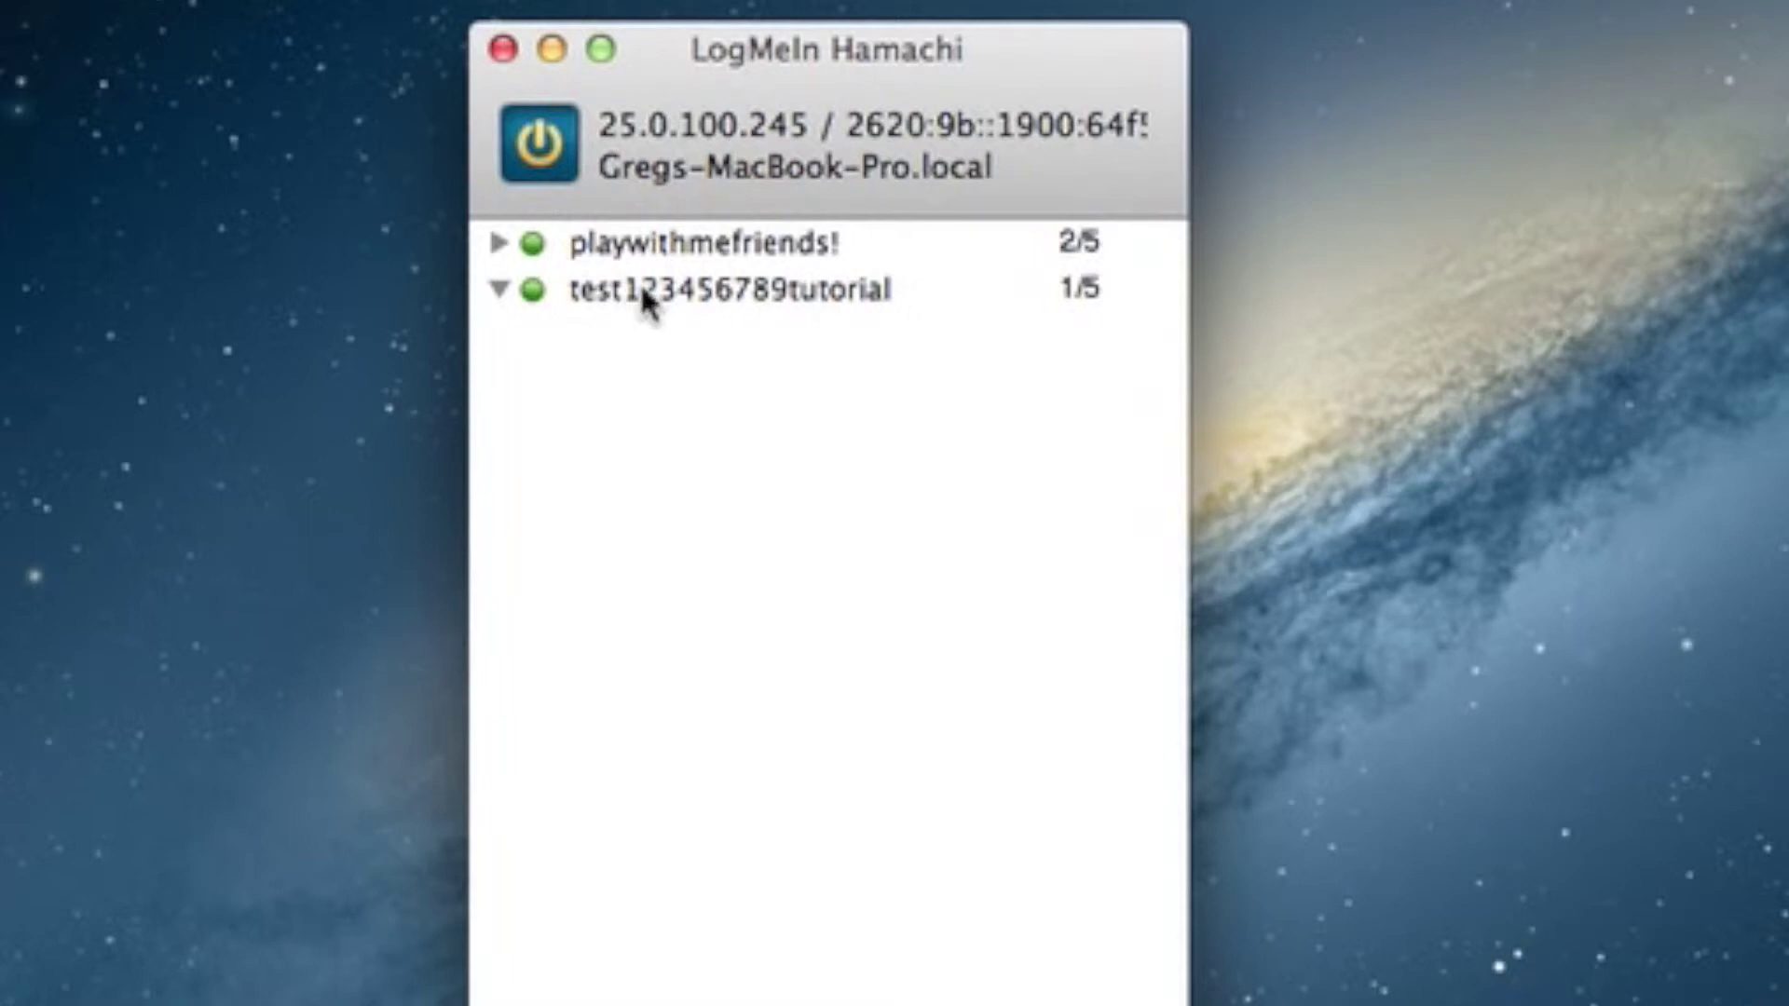
# - Try joining test123456789tutorial with its password, then cancel on the already-a-member error
pyautogui.moveTo(645, 302)
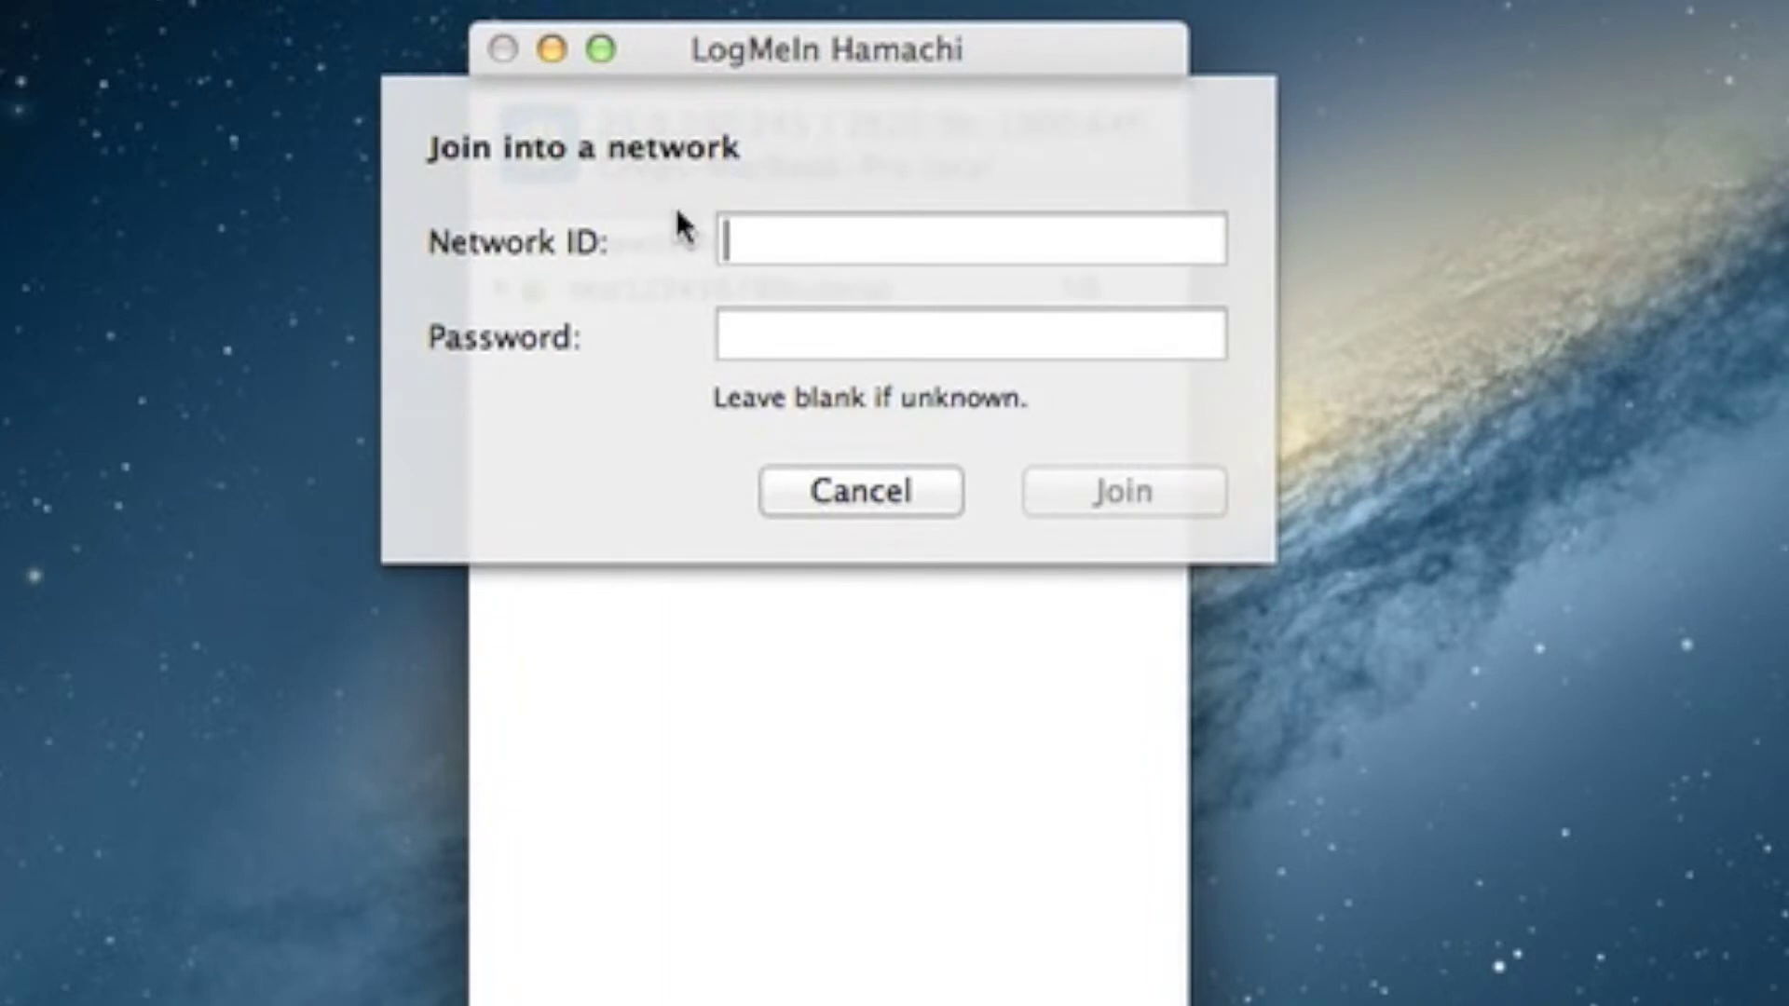
pyautogui.write('te')
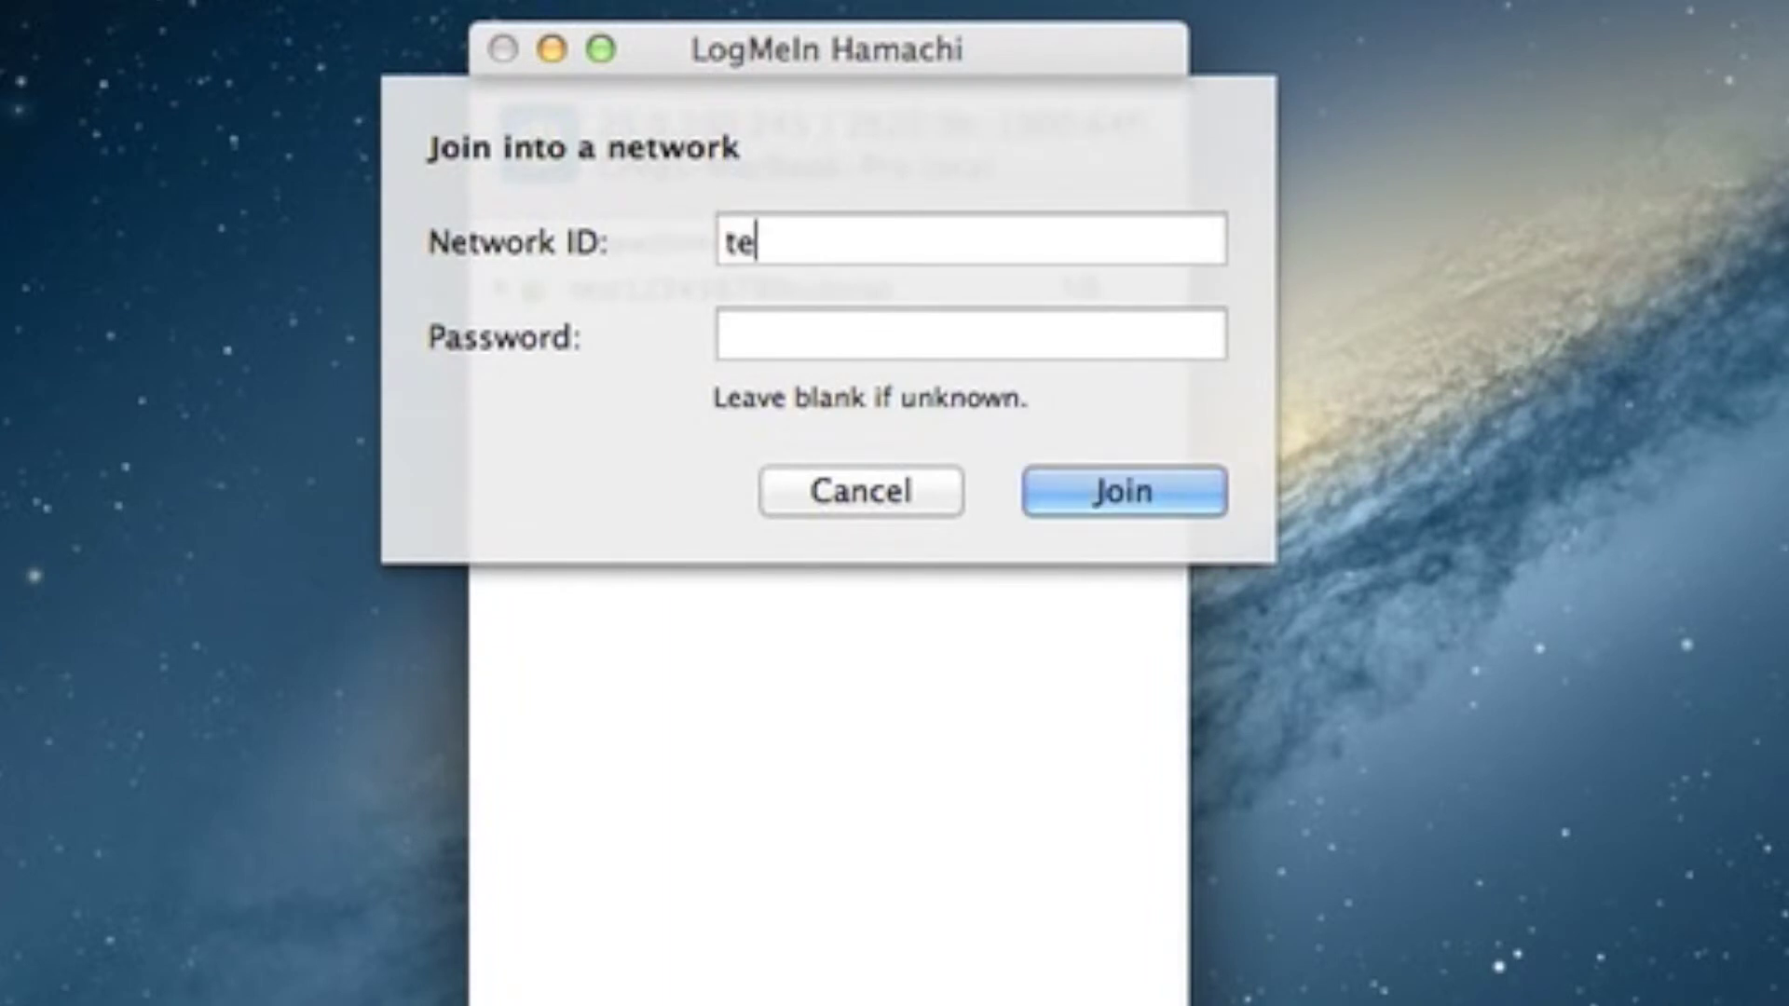
pyautogui.write('st1234')
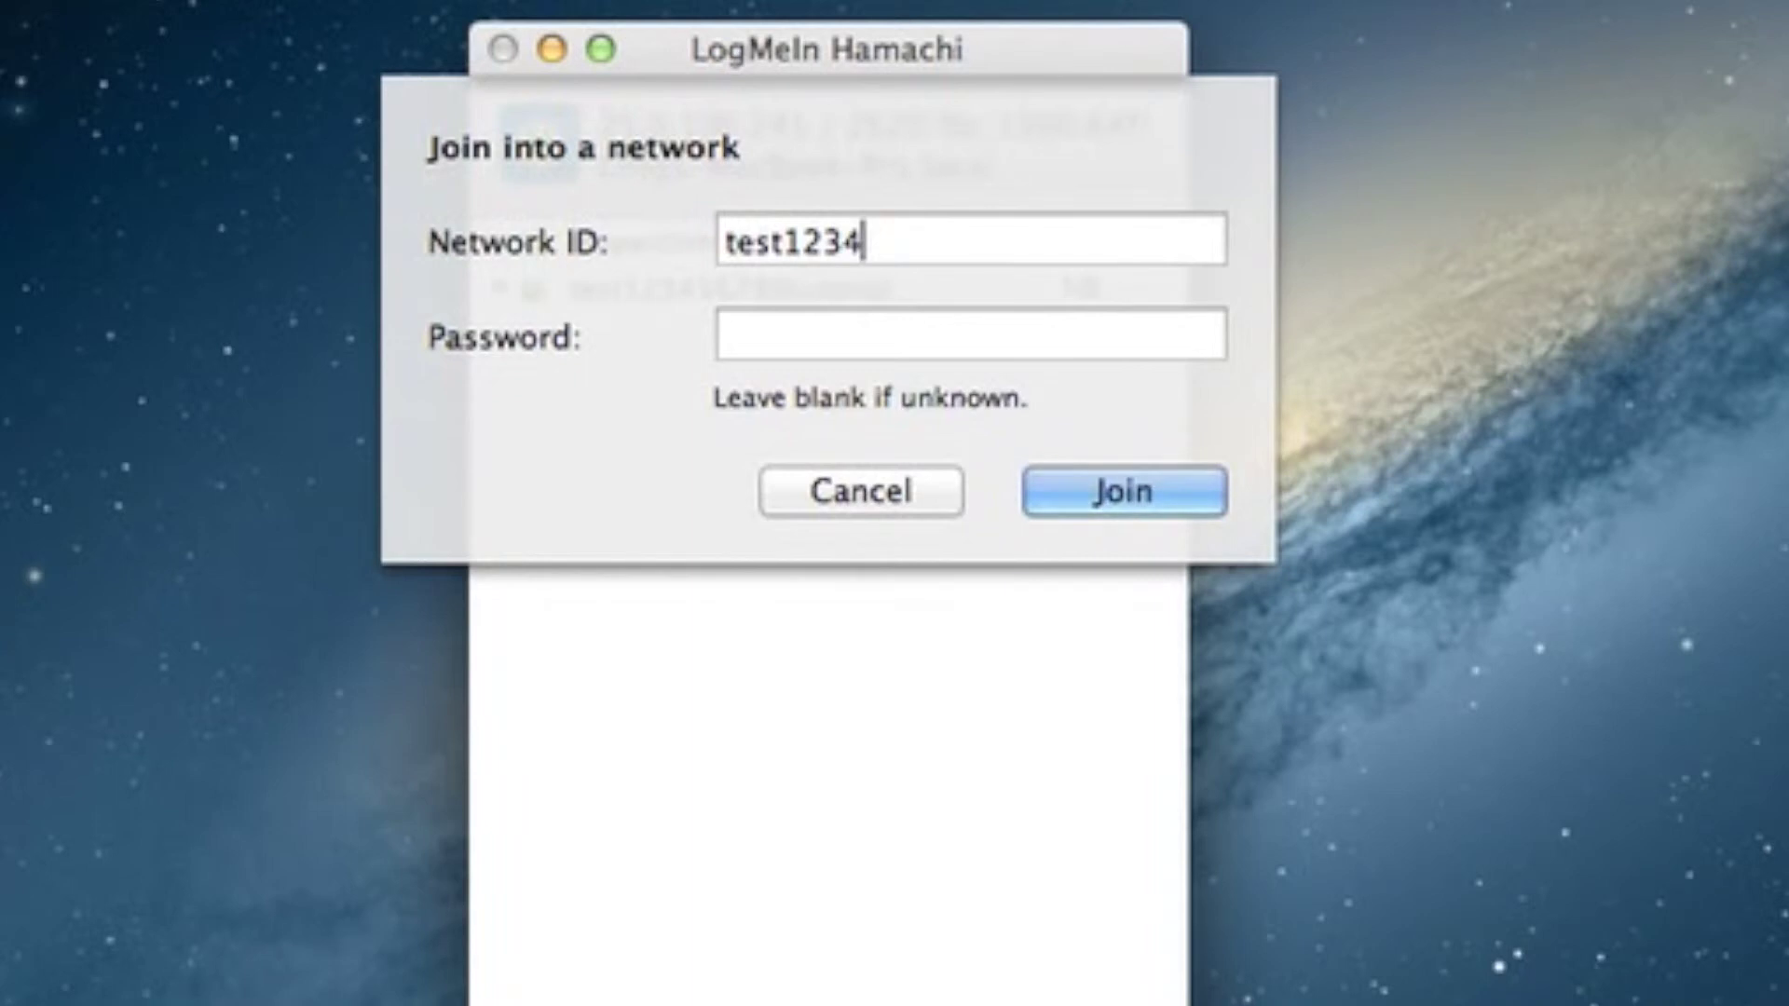
pyautogui.write('56789tutorial')
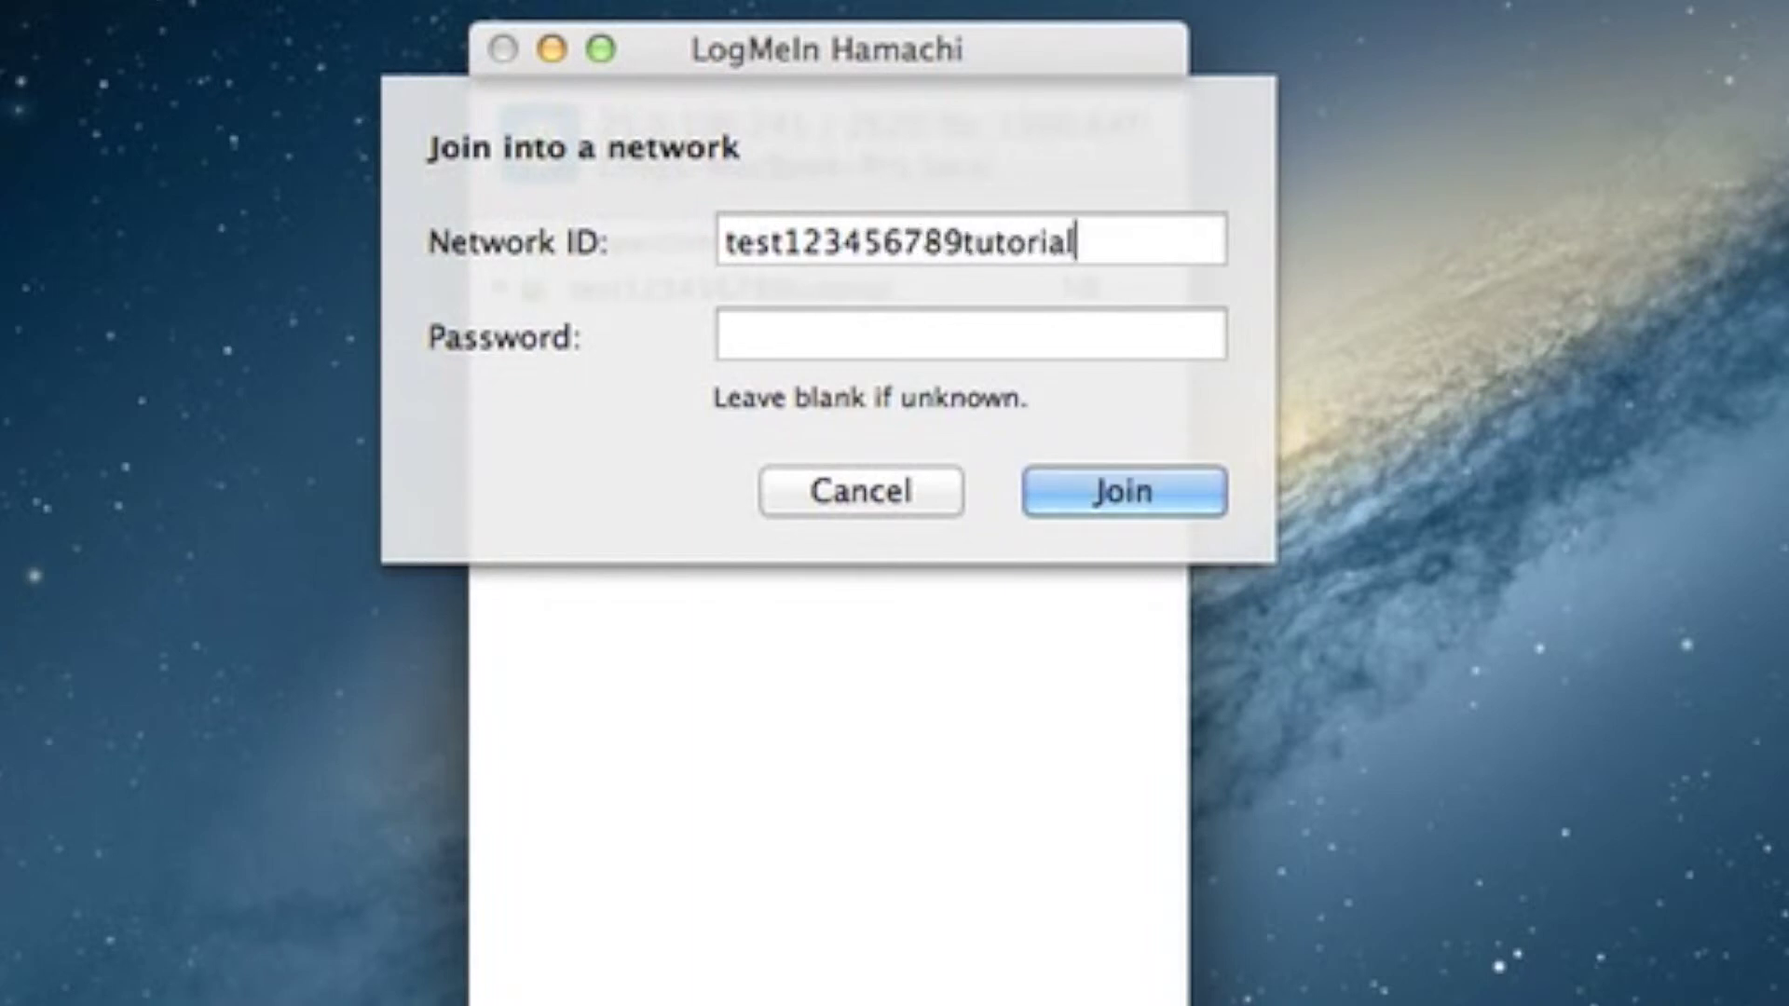
pyautogui.click(794, 347)
pyautogui.write('••••')
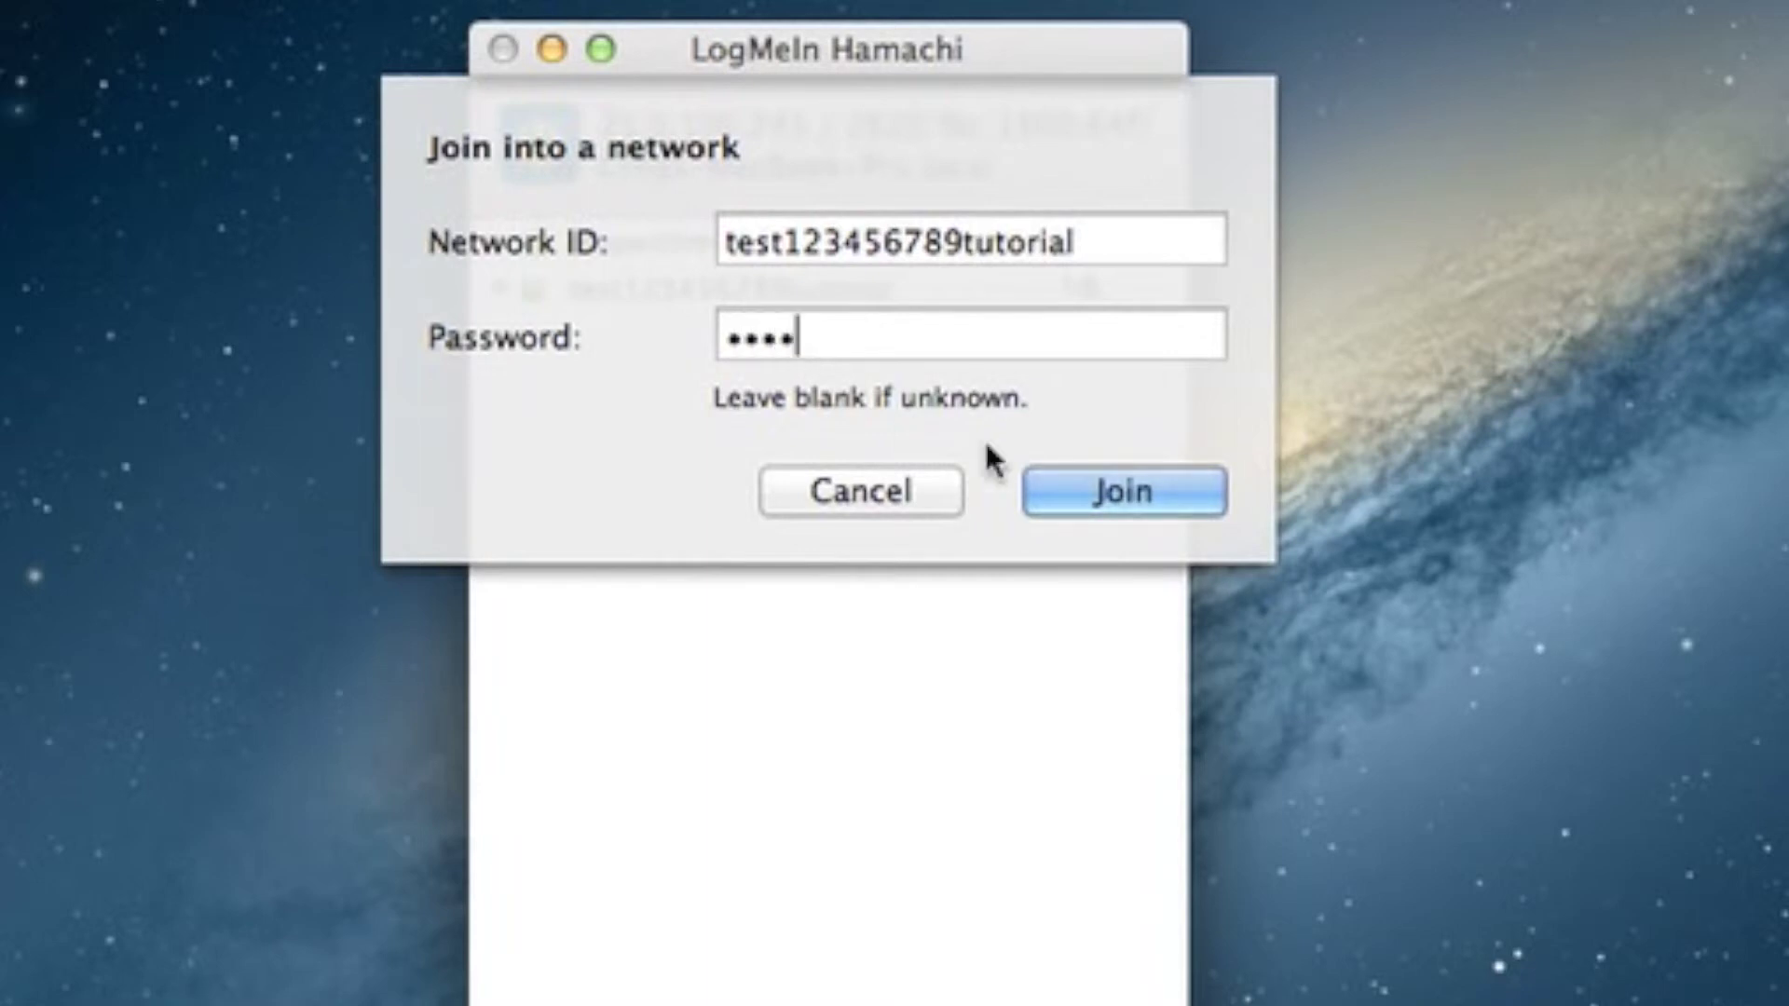
pyautogui.click(1128, 498)
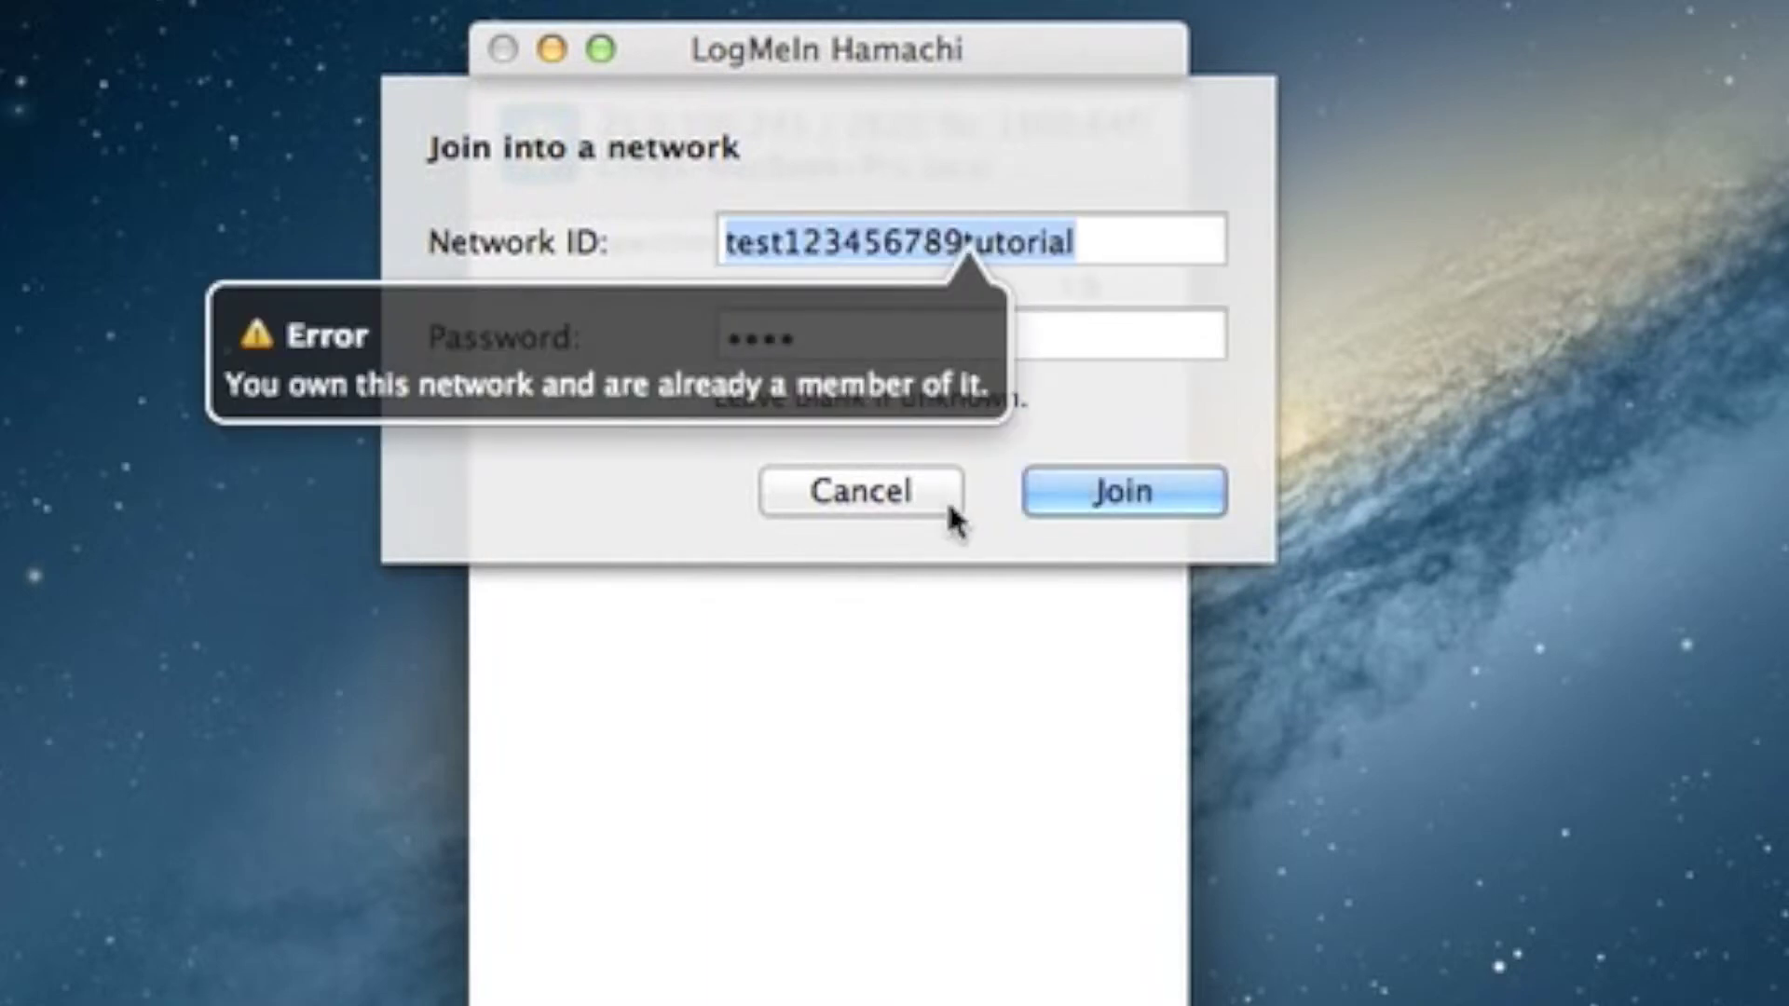
pyautogui.click(943, 499)
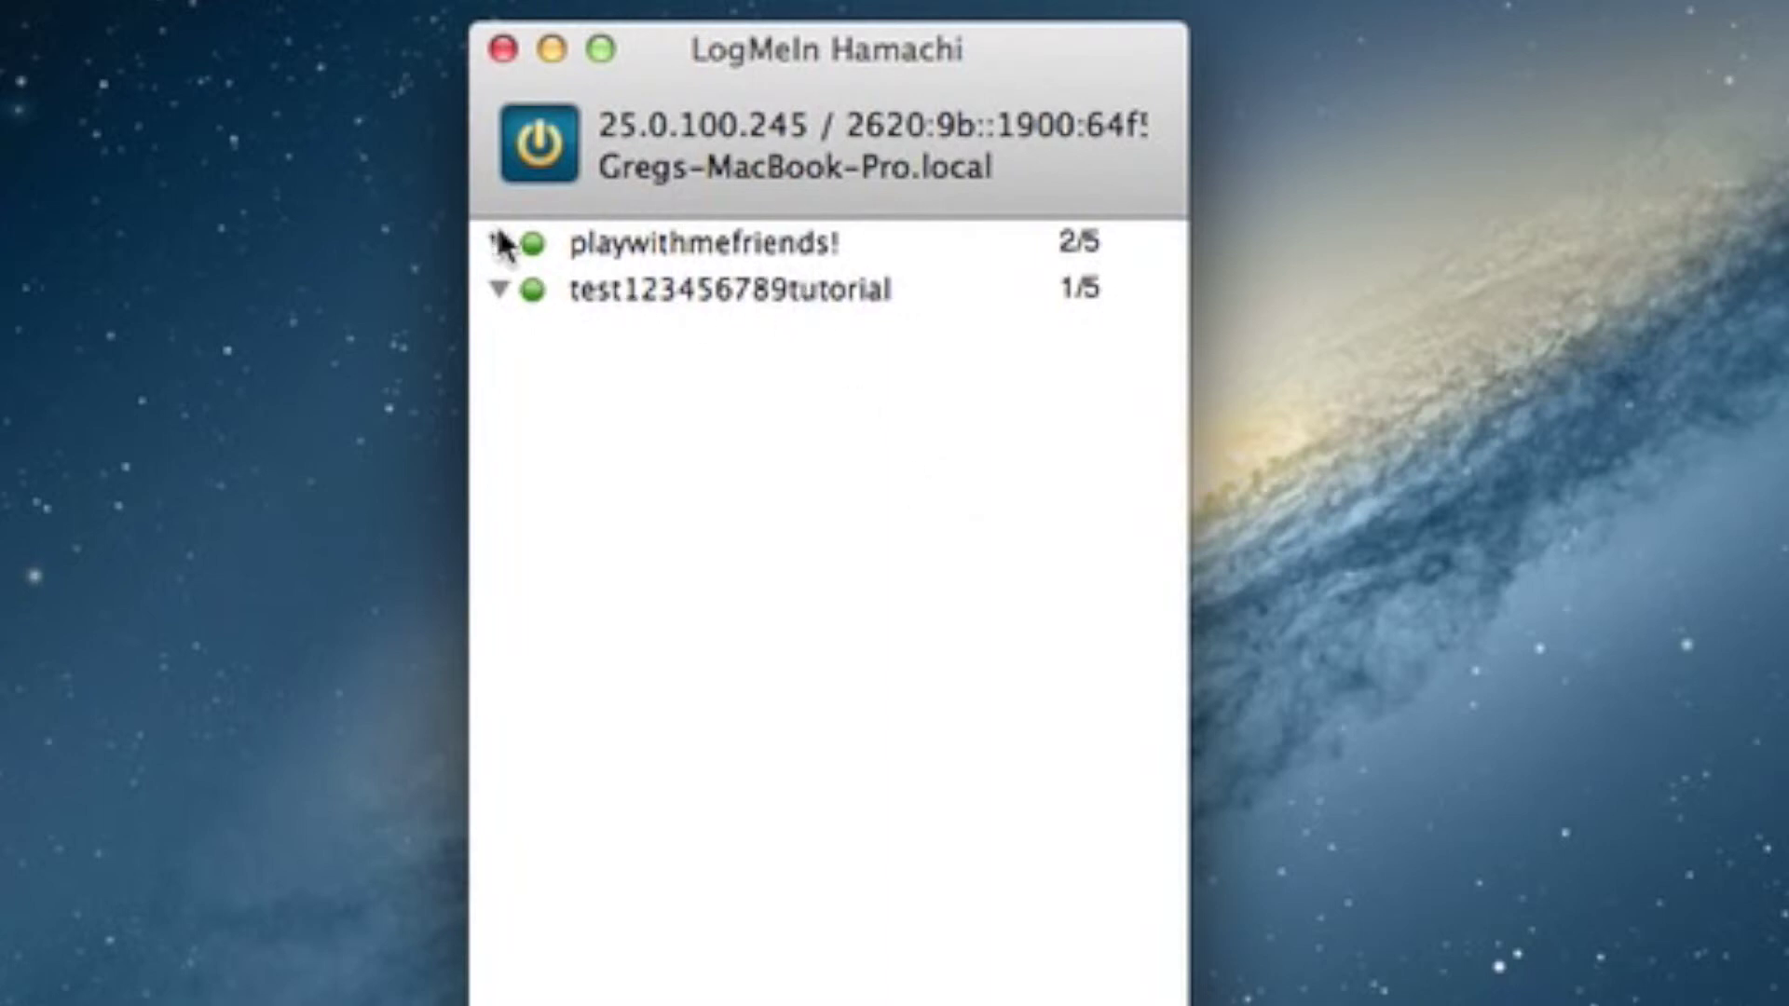
# - Expand and collapse playwithmefriends, then move the Hamachi window to the upper-left
pyautogui.click(501, 243)
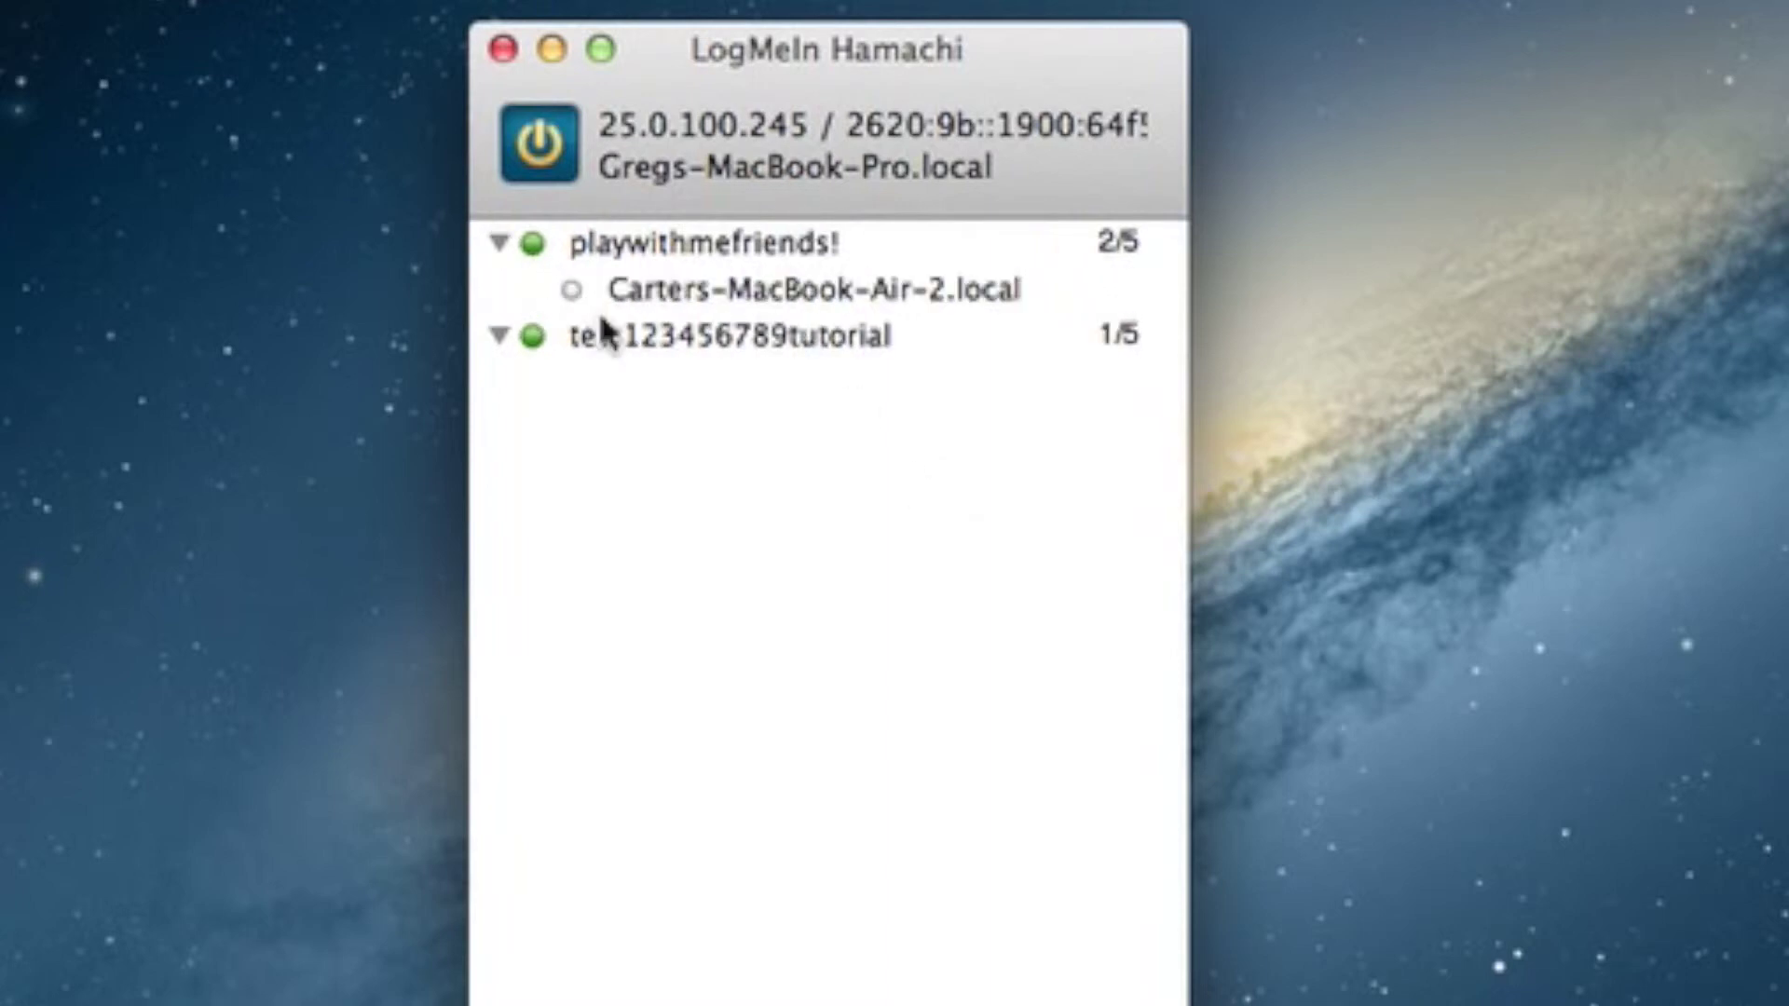
pyautogui.click(500, 243)
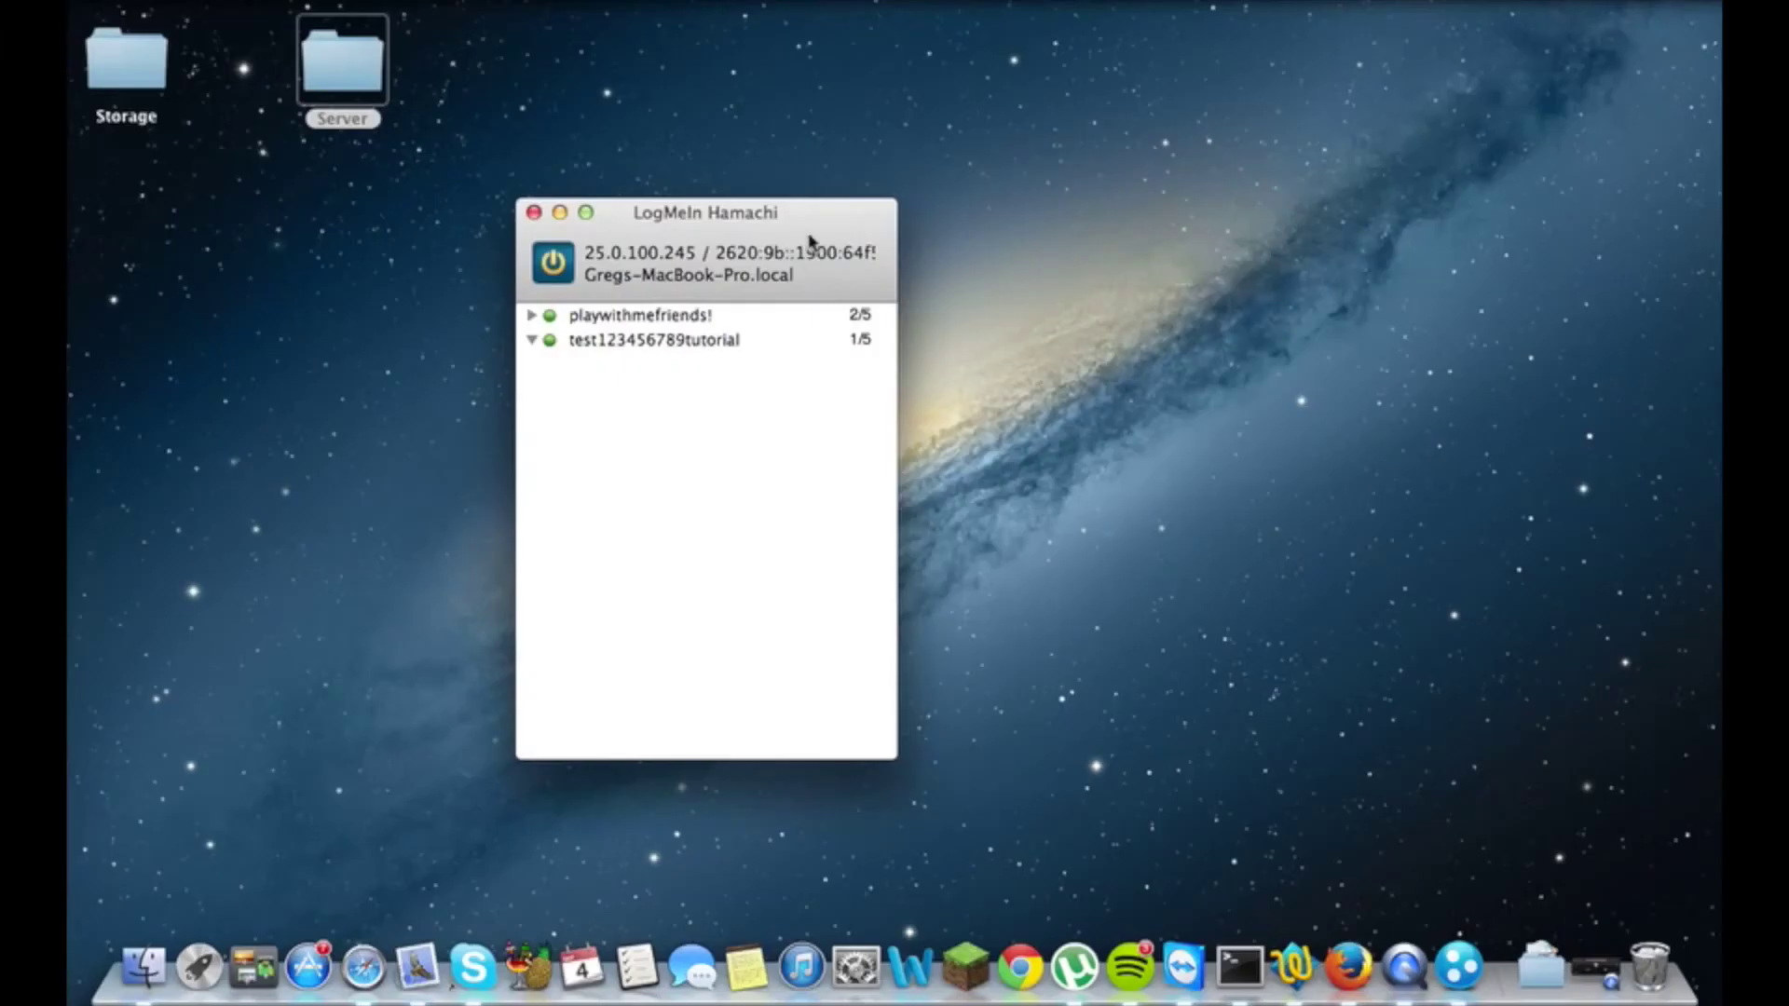
pyautogui.moveTo(808, 241); pyautogui.dragTo(390, 210)
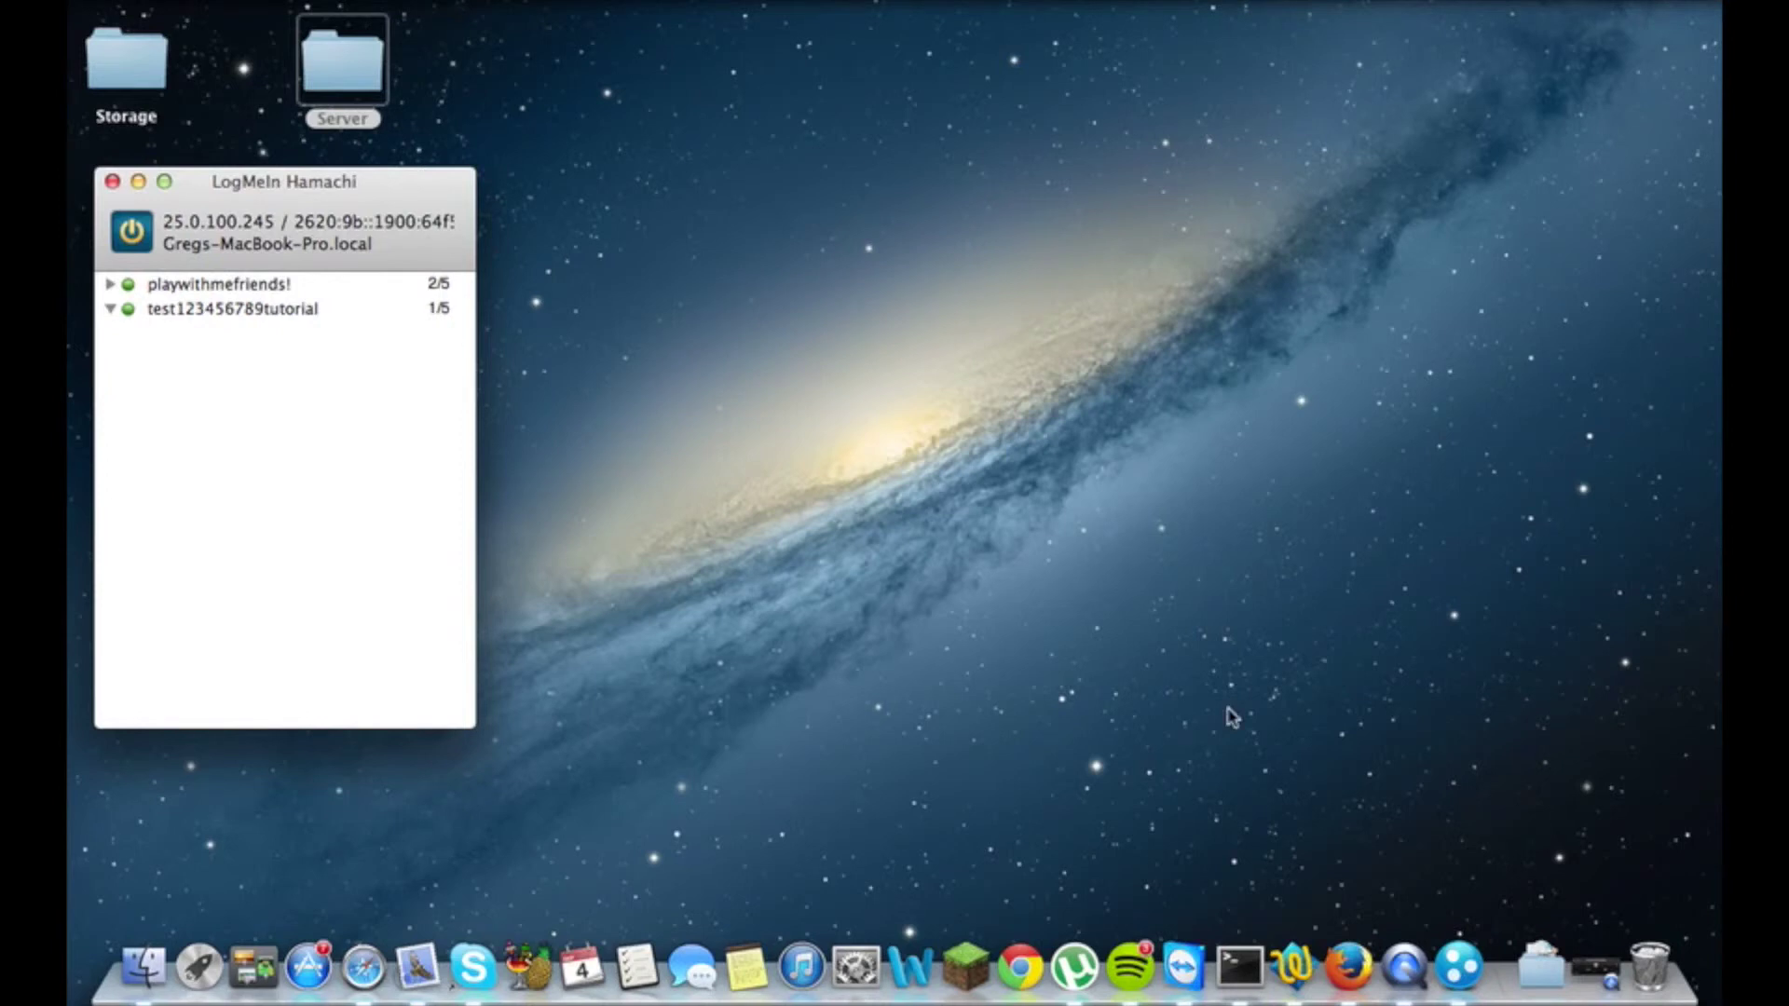
# - Launch Minecraft, run start.command from the Server folder, close the folder, and return to Minecraft
pyautogui.click(698, 584)
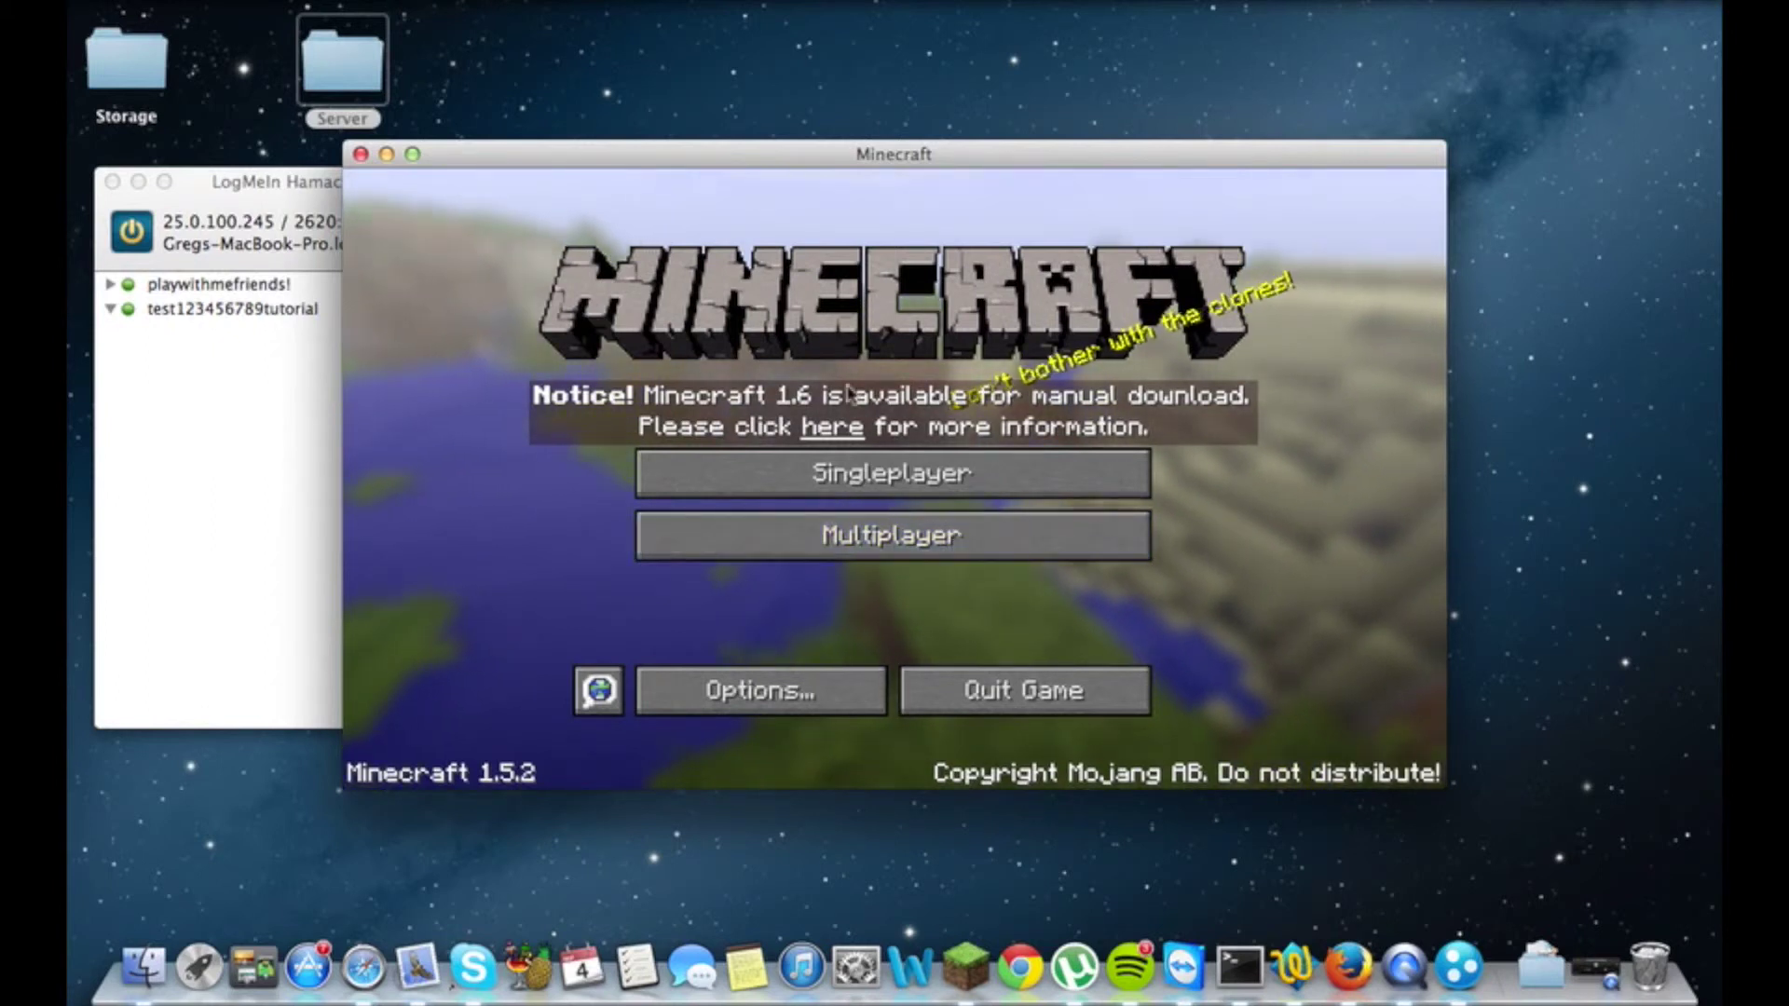
pyautogui.click(359, 80)
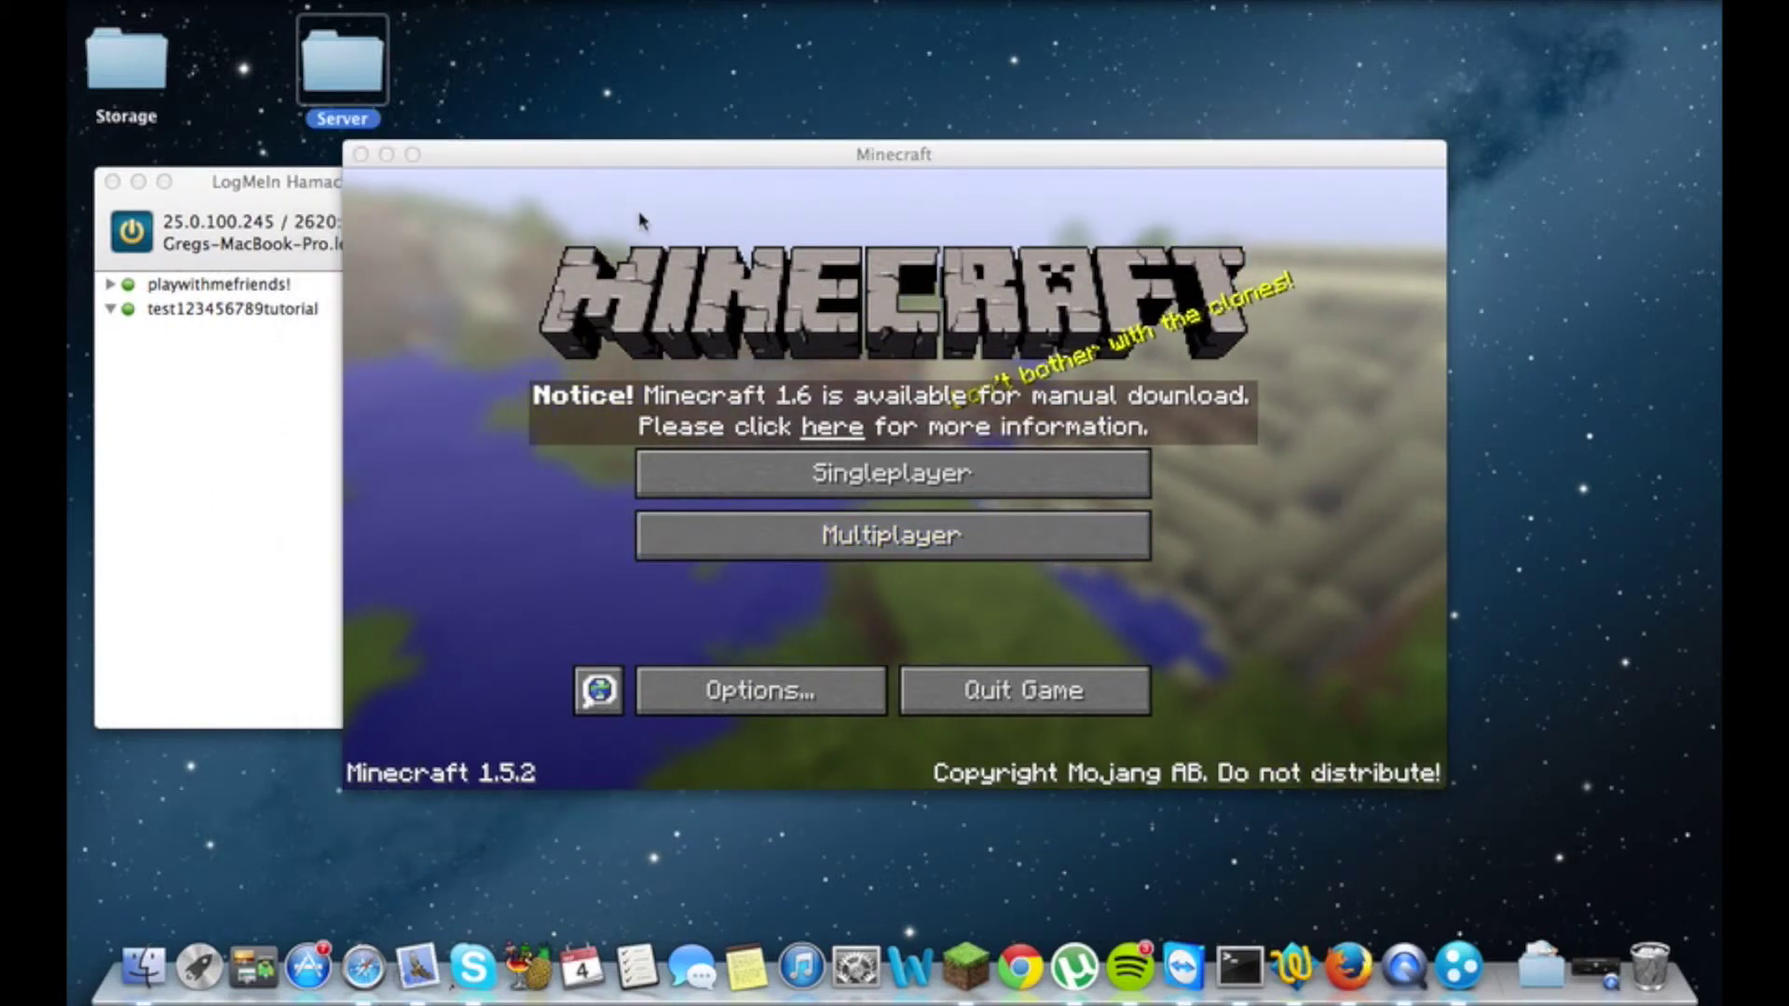
pyautogui.doubleClick(359, 79)
pyautogui.doubleClick(1076, 639)
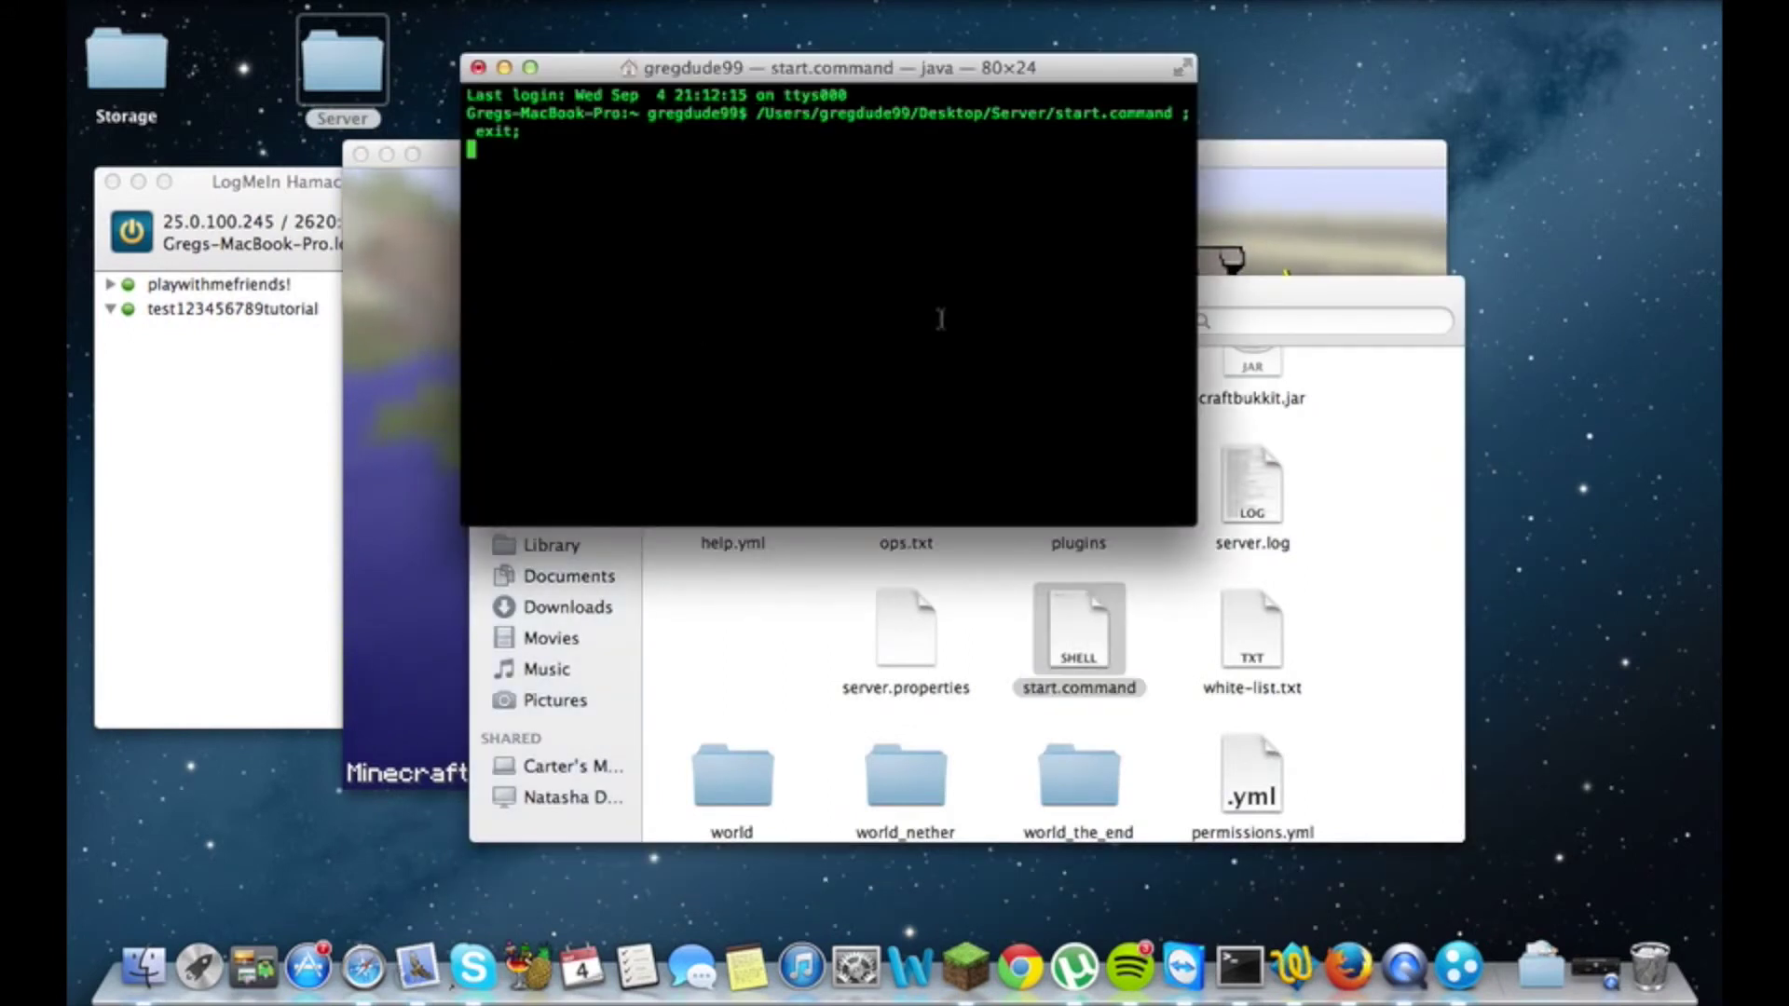
pyautogui.click(1221, 306)
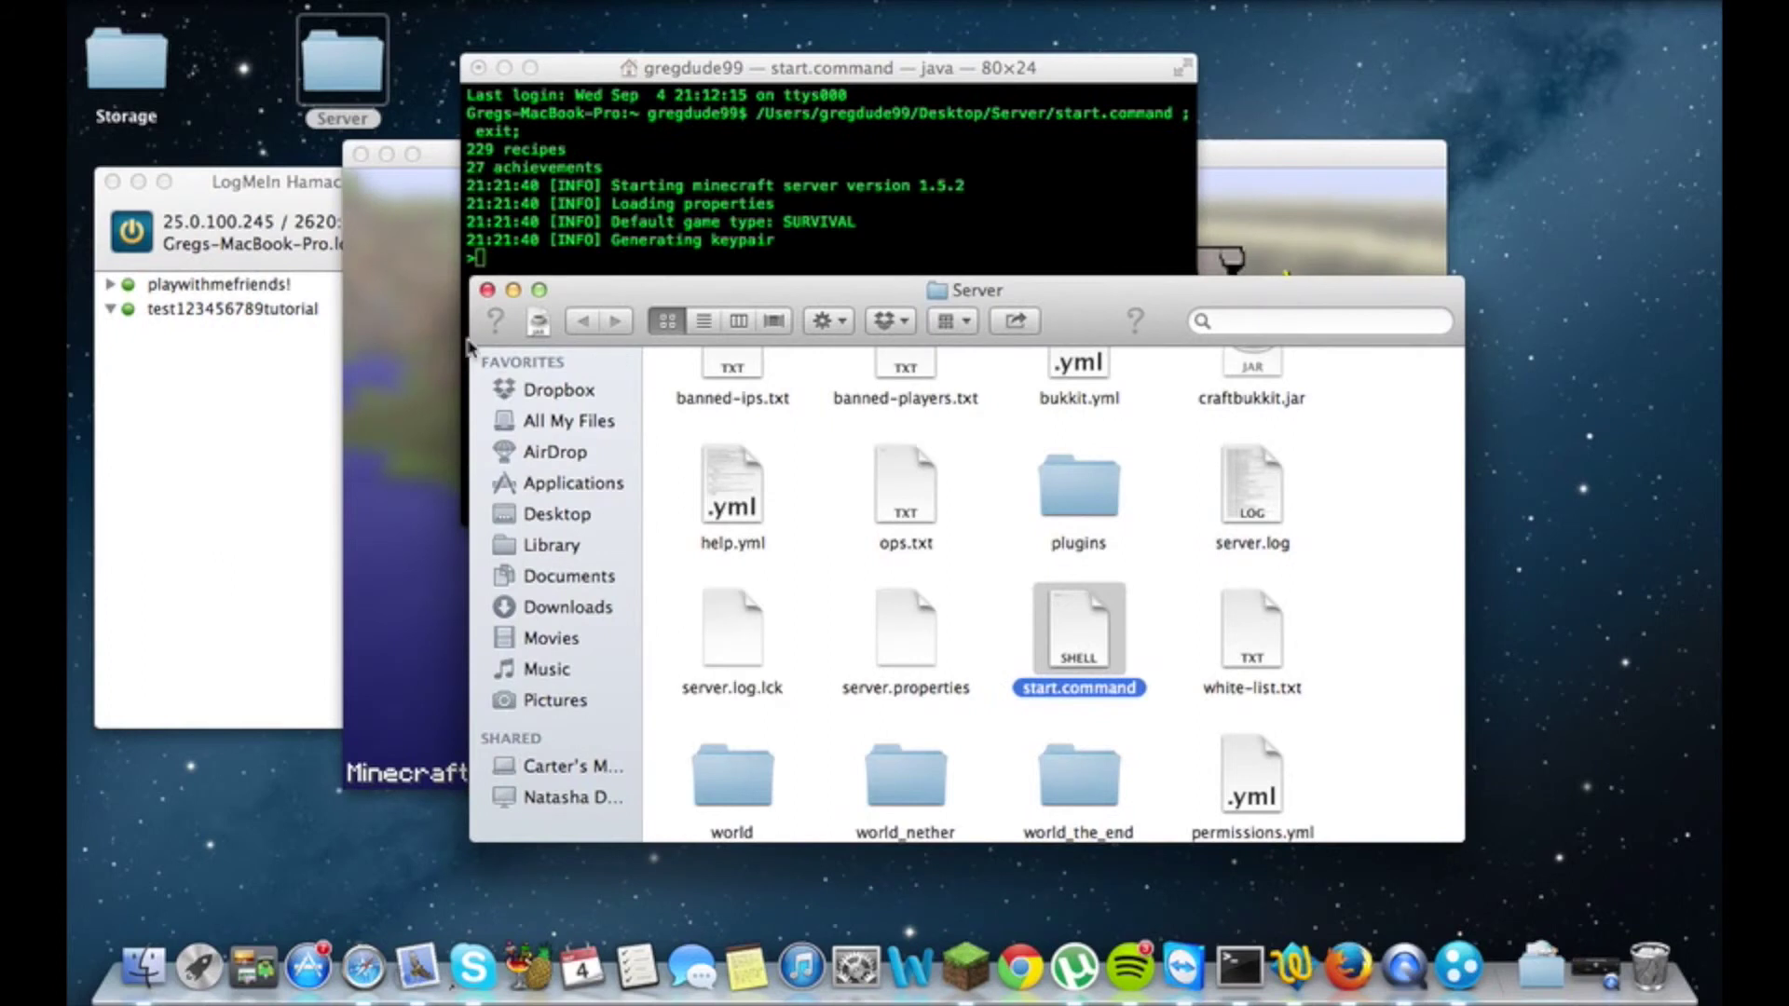
pyautogui.click(486, 289)
pyautogui.click(385, 341)
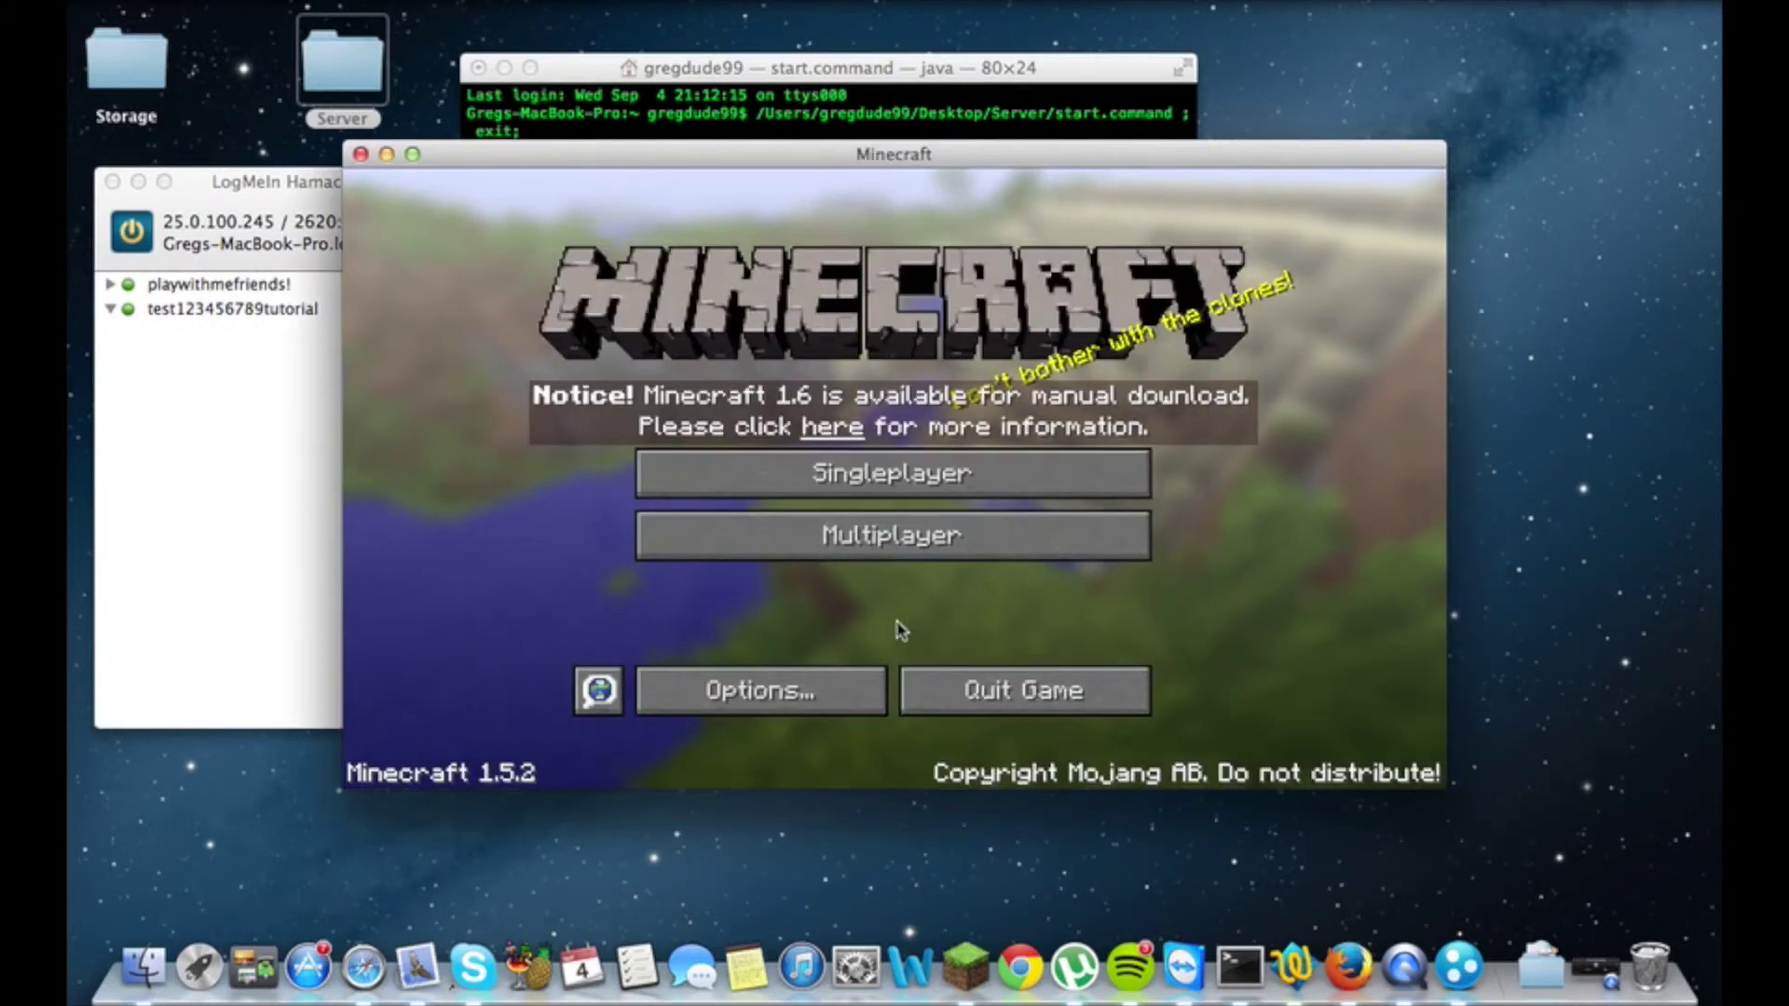
pyautogui.click(874, 552)
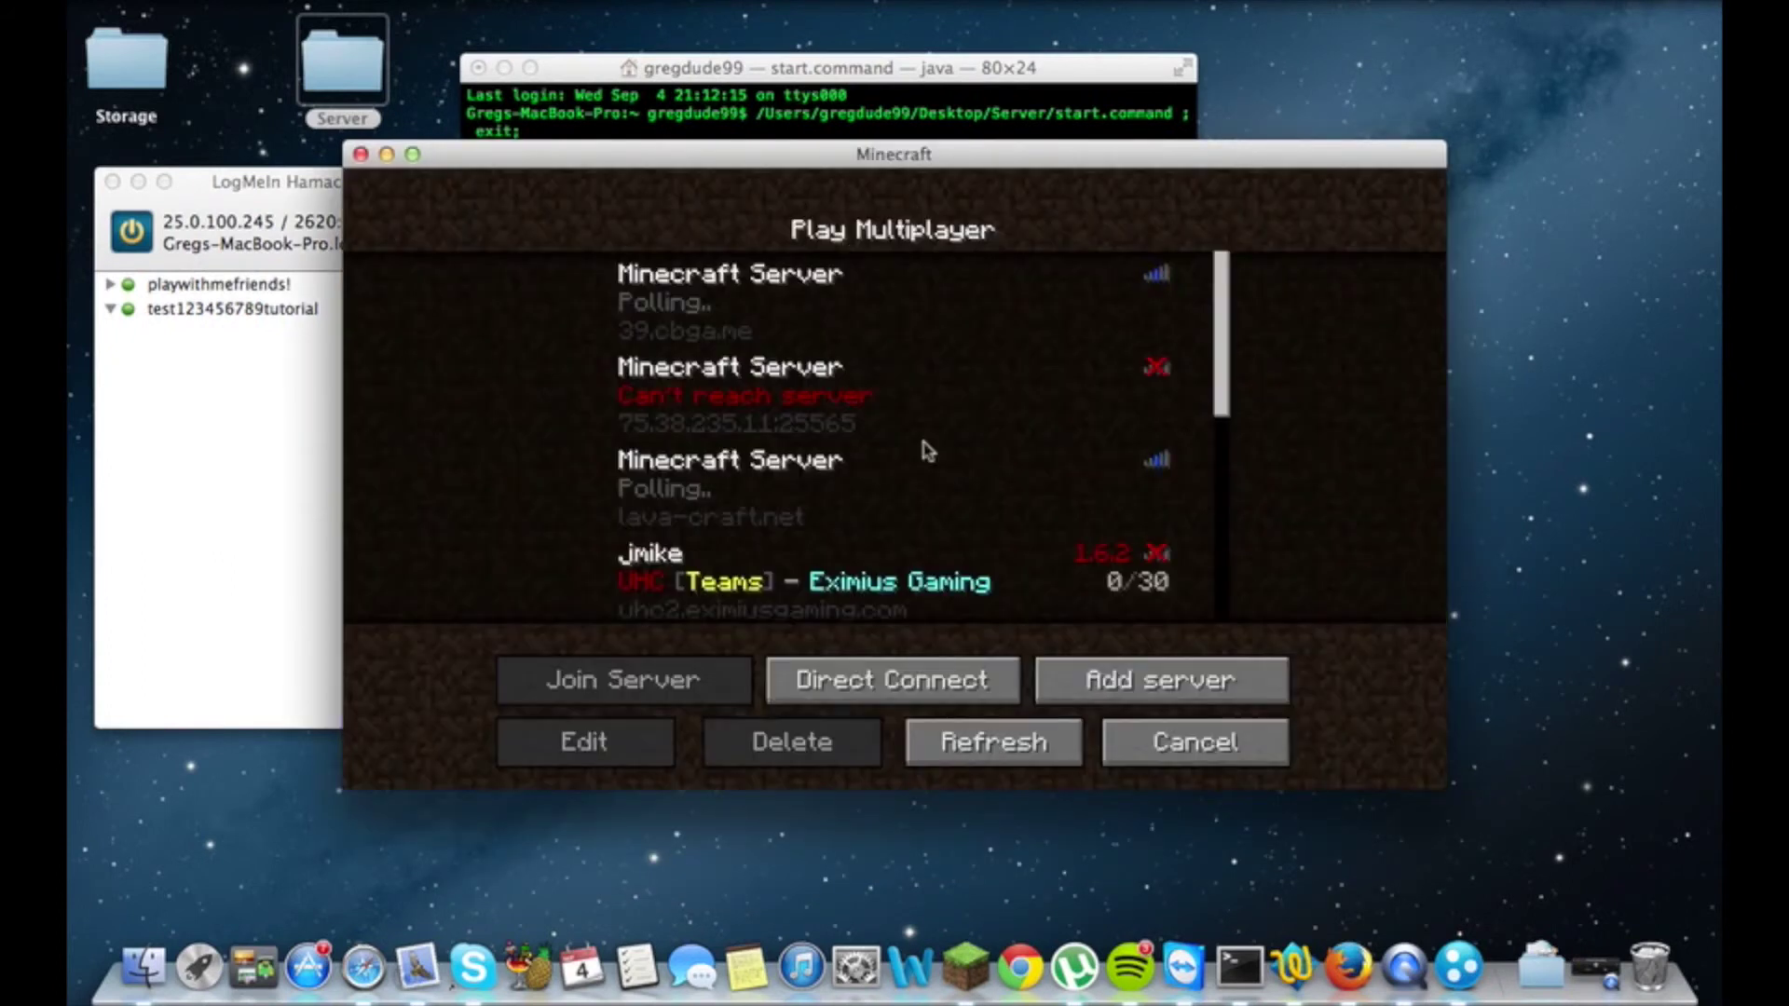
pyautogui.moveTo(1226, 377); pyautogui.dragTo(1230, 667)
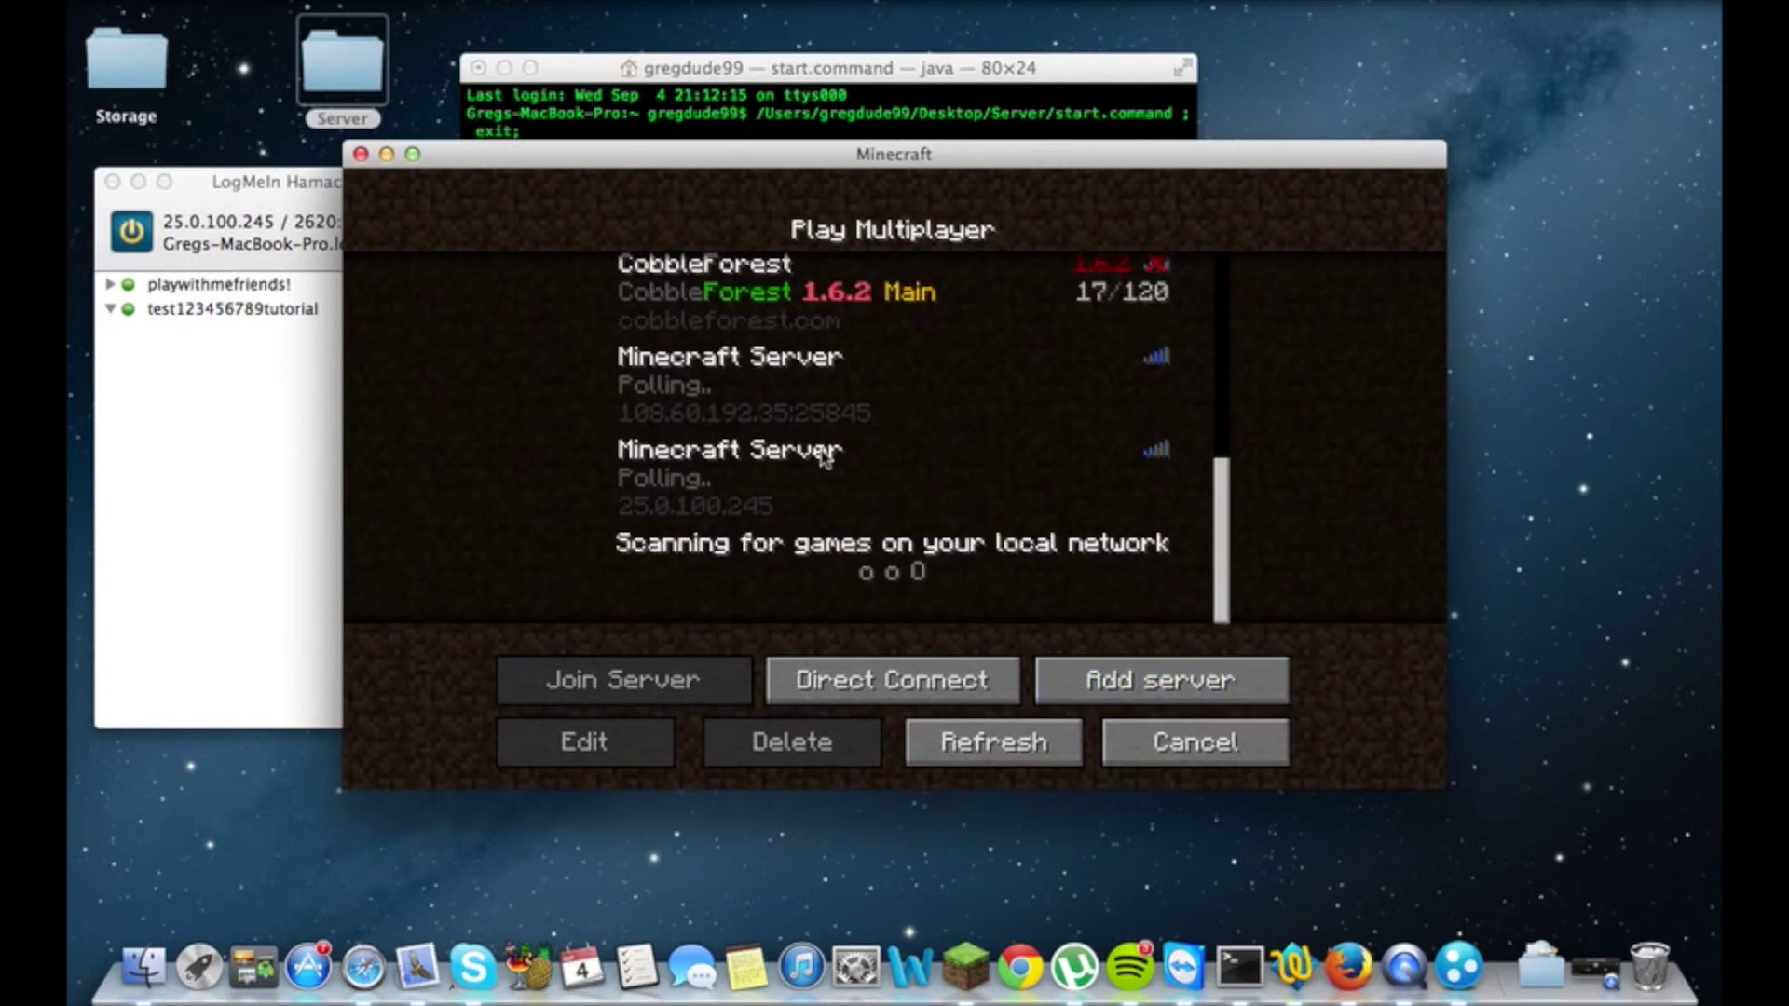
pyautogui.click(995, 742)
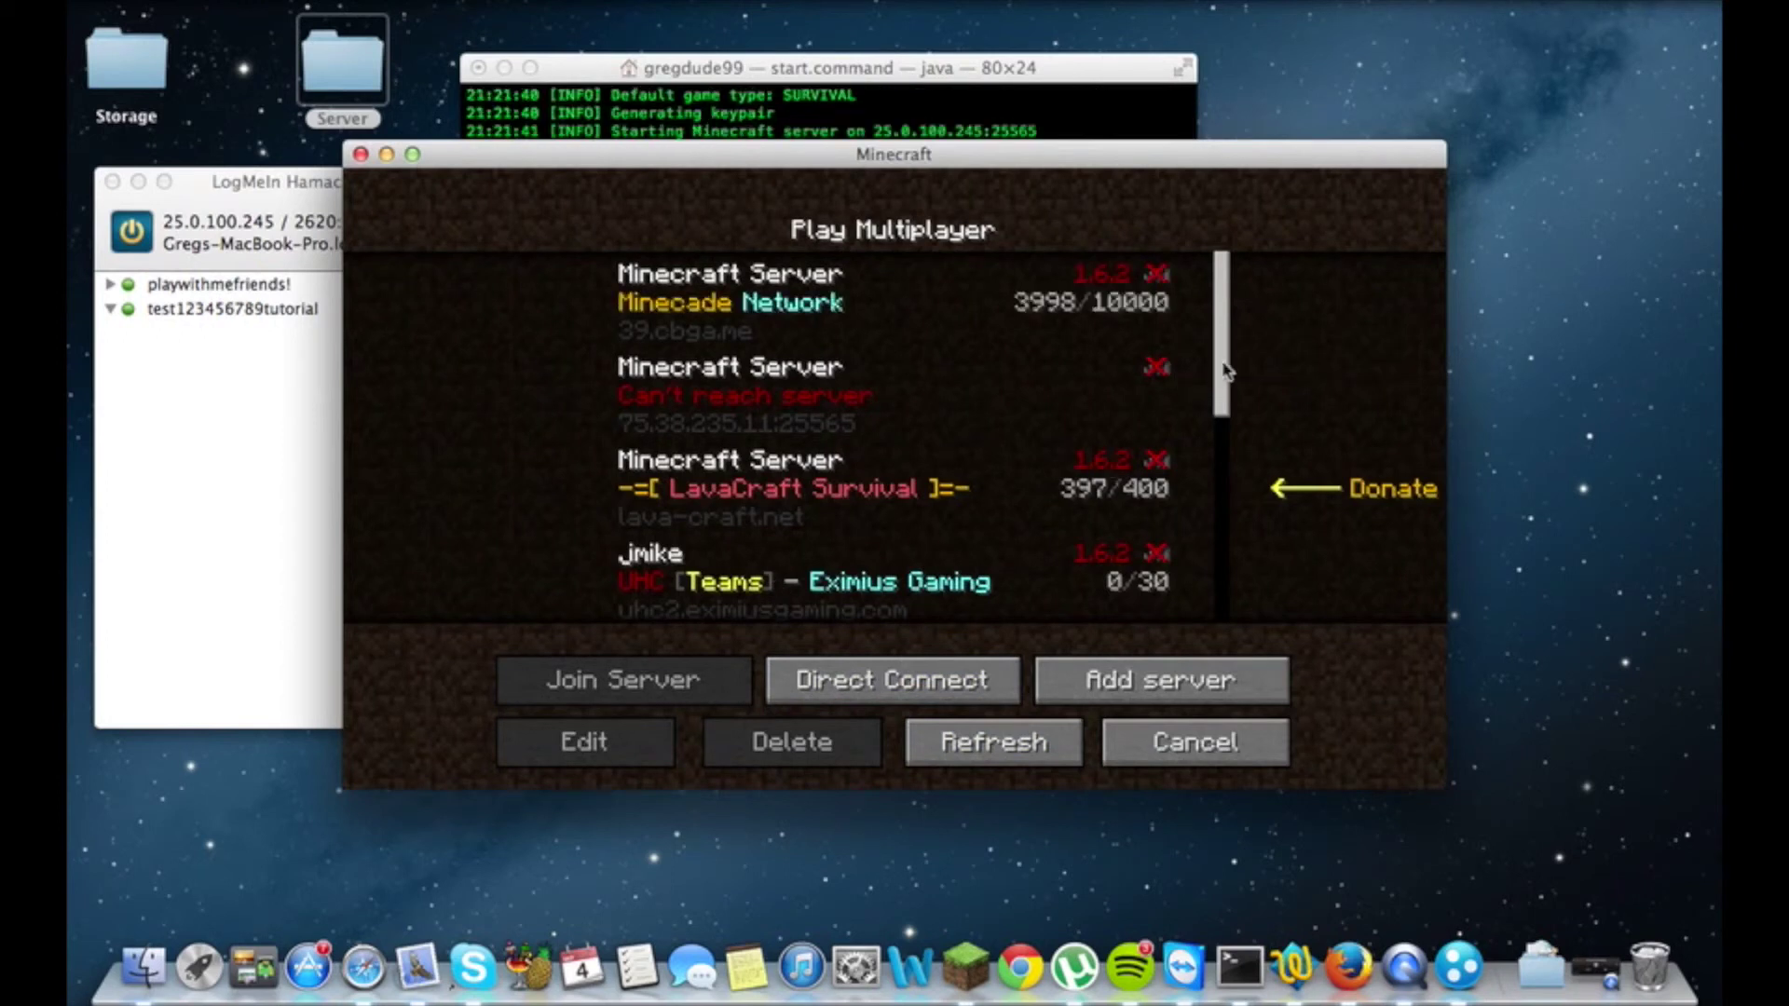
pyautogui.moveTo(1220, 370); pyautogui.dragTo(1226, 607)
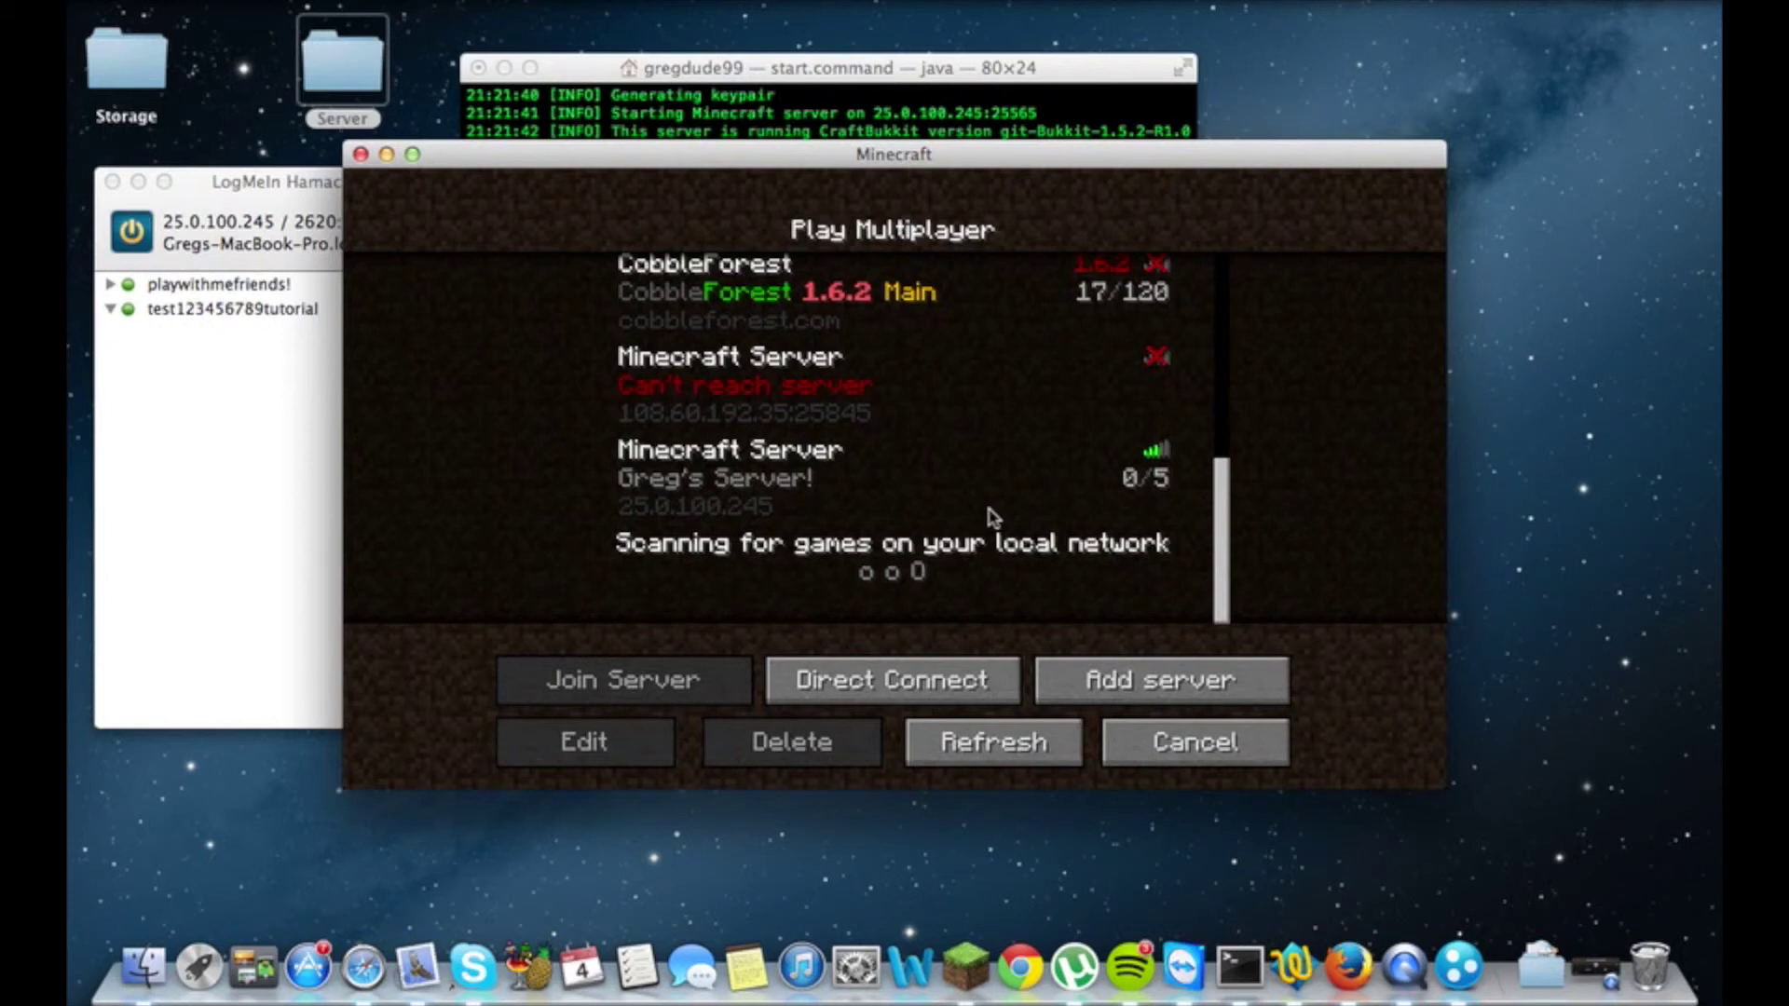
pyautogui.doubleClick(912, 499)
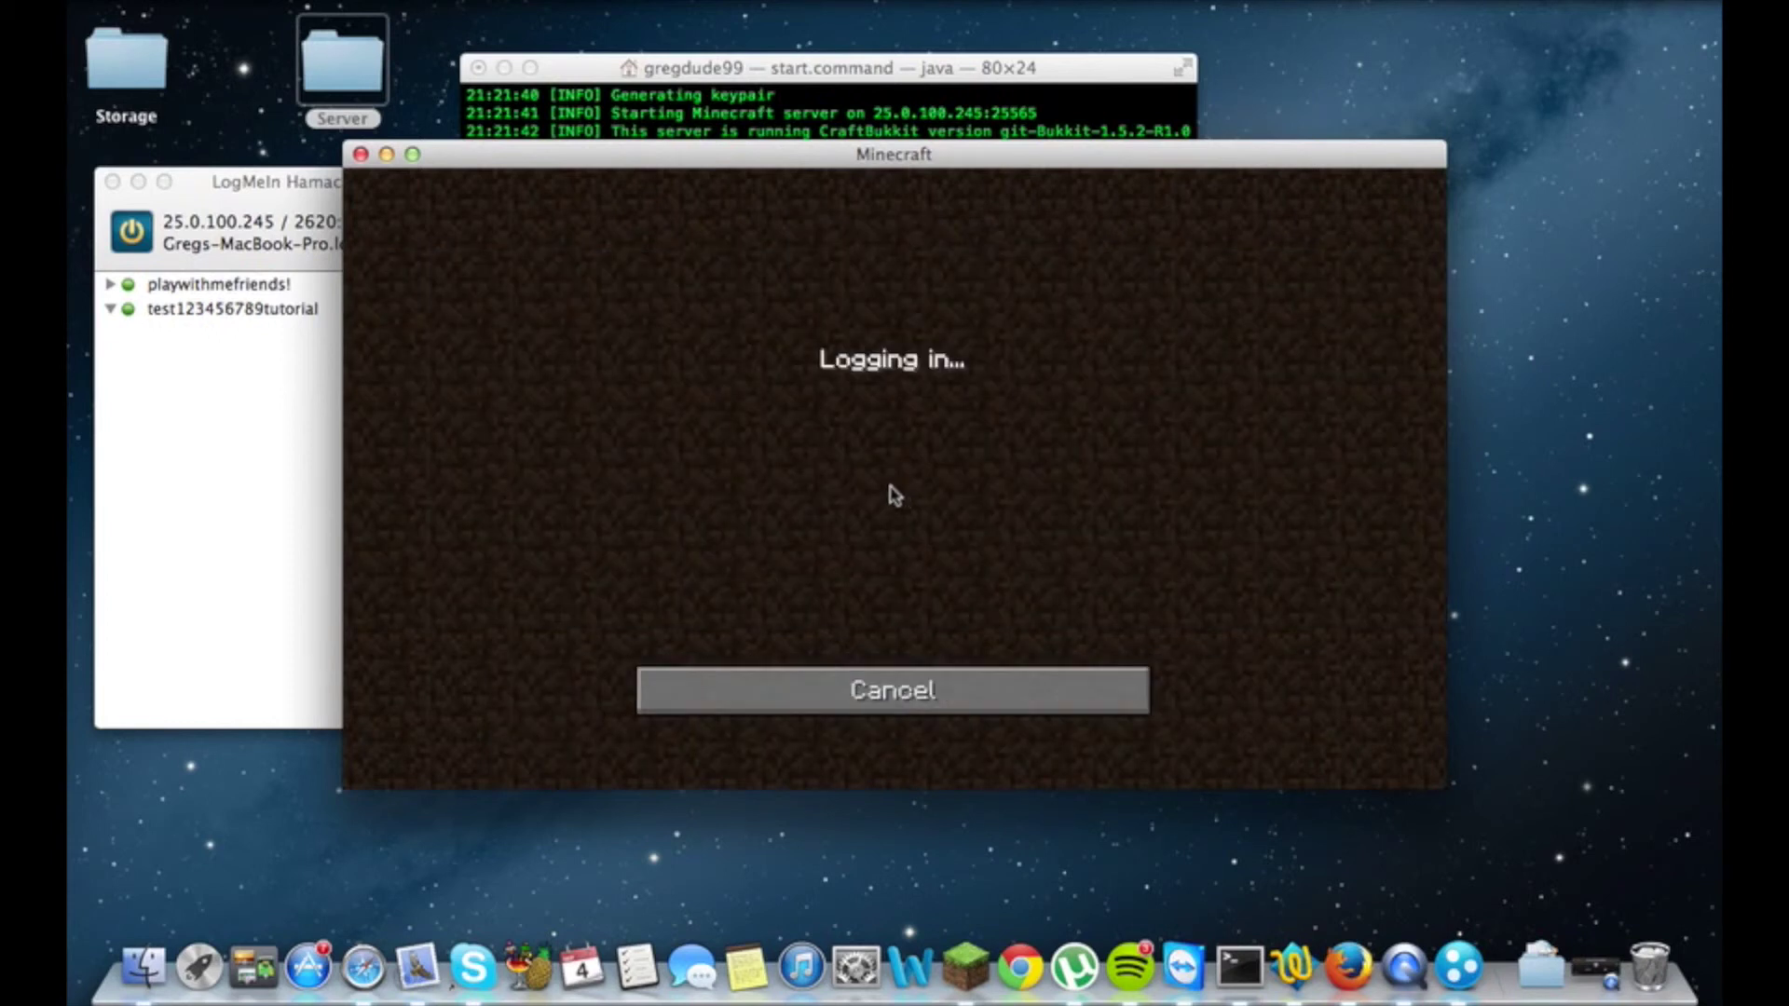